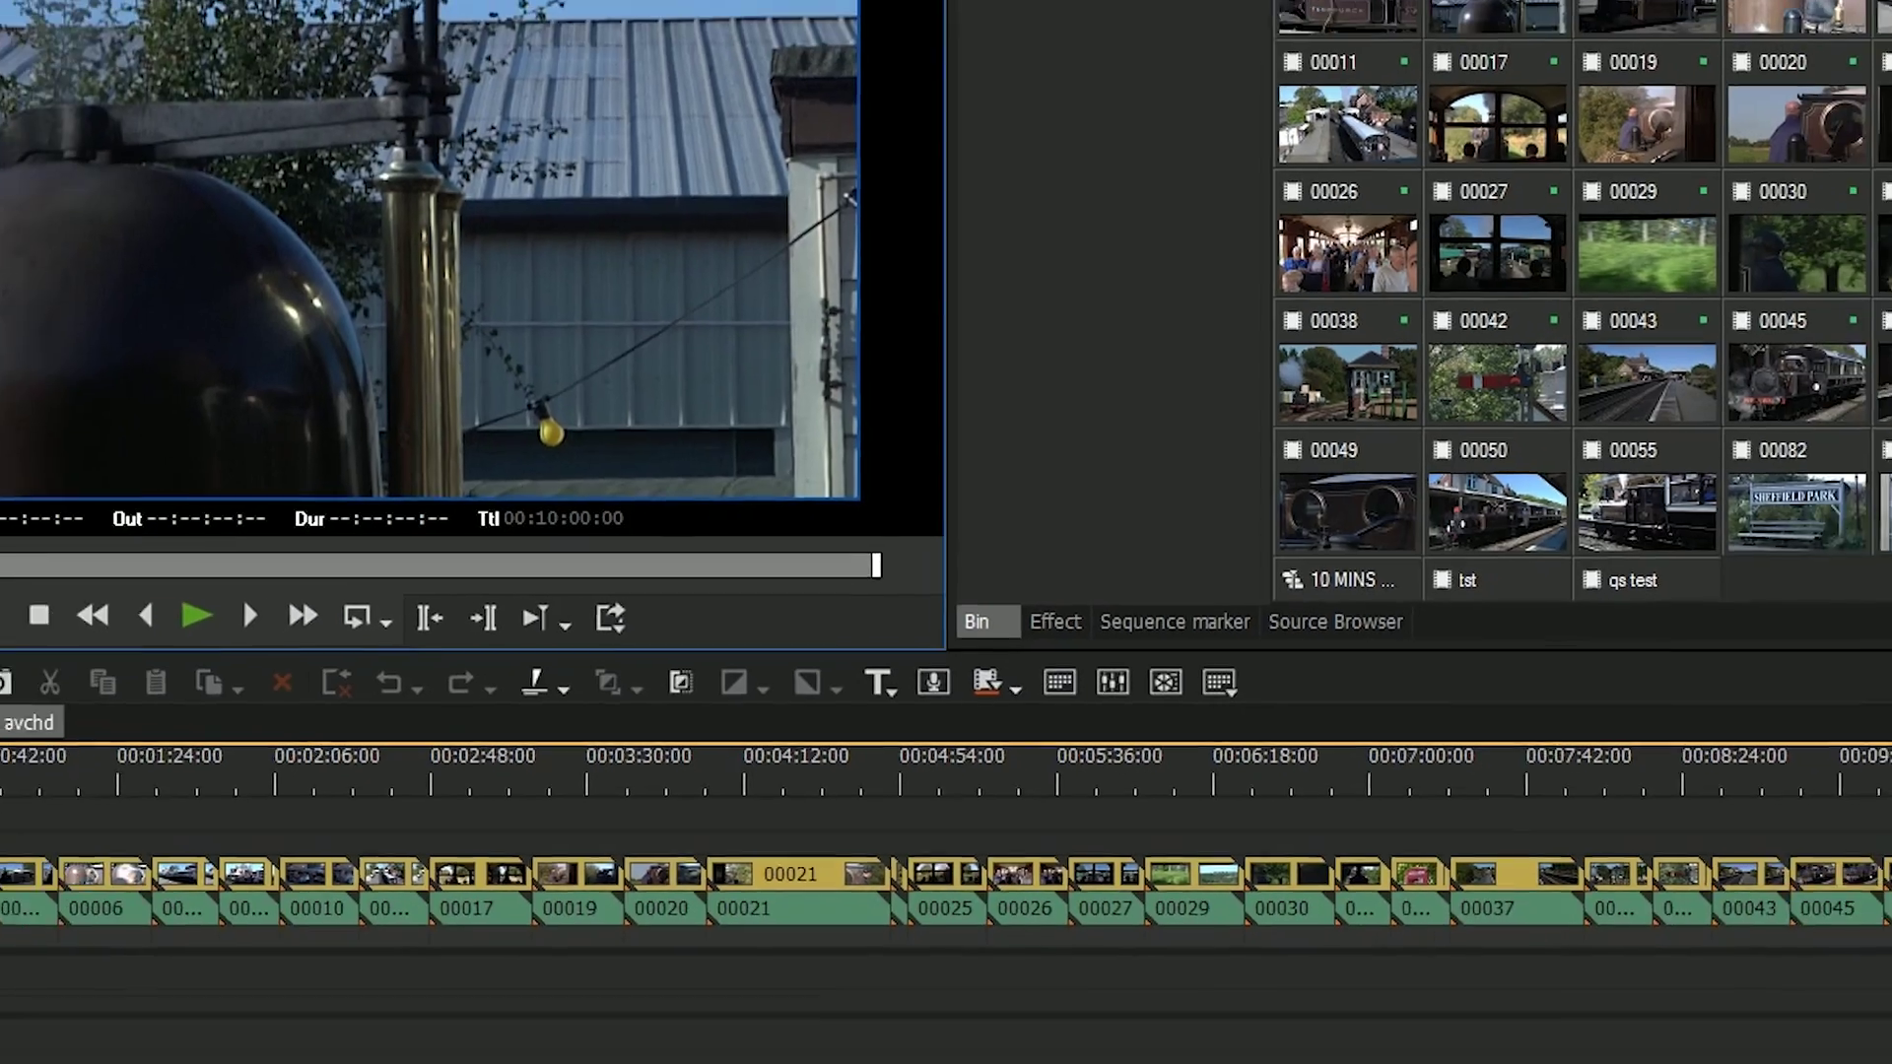
# - Group the Fusion 8 and Boris RED 5 tiles together and place EDIUS 8 beside Microsoft Edge
pyautogui.click(14, 1050)
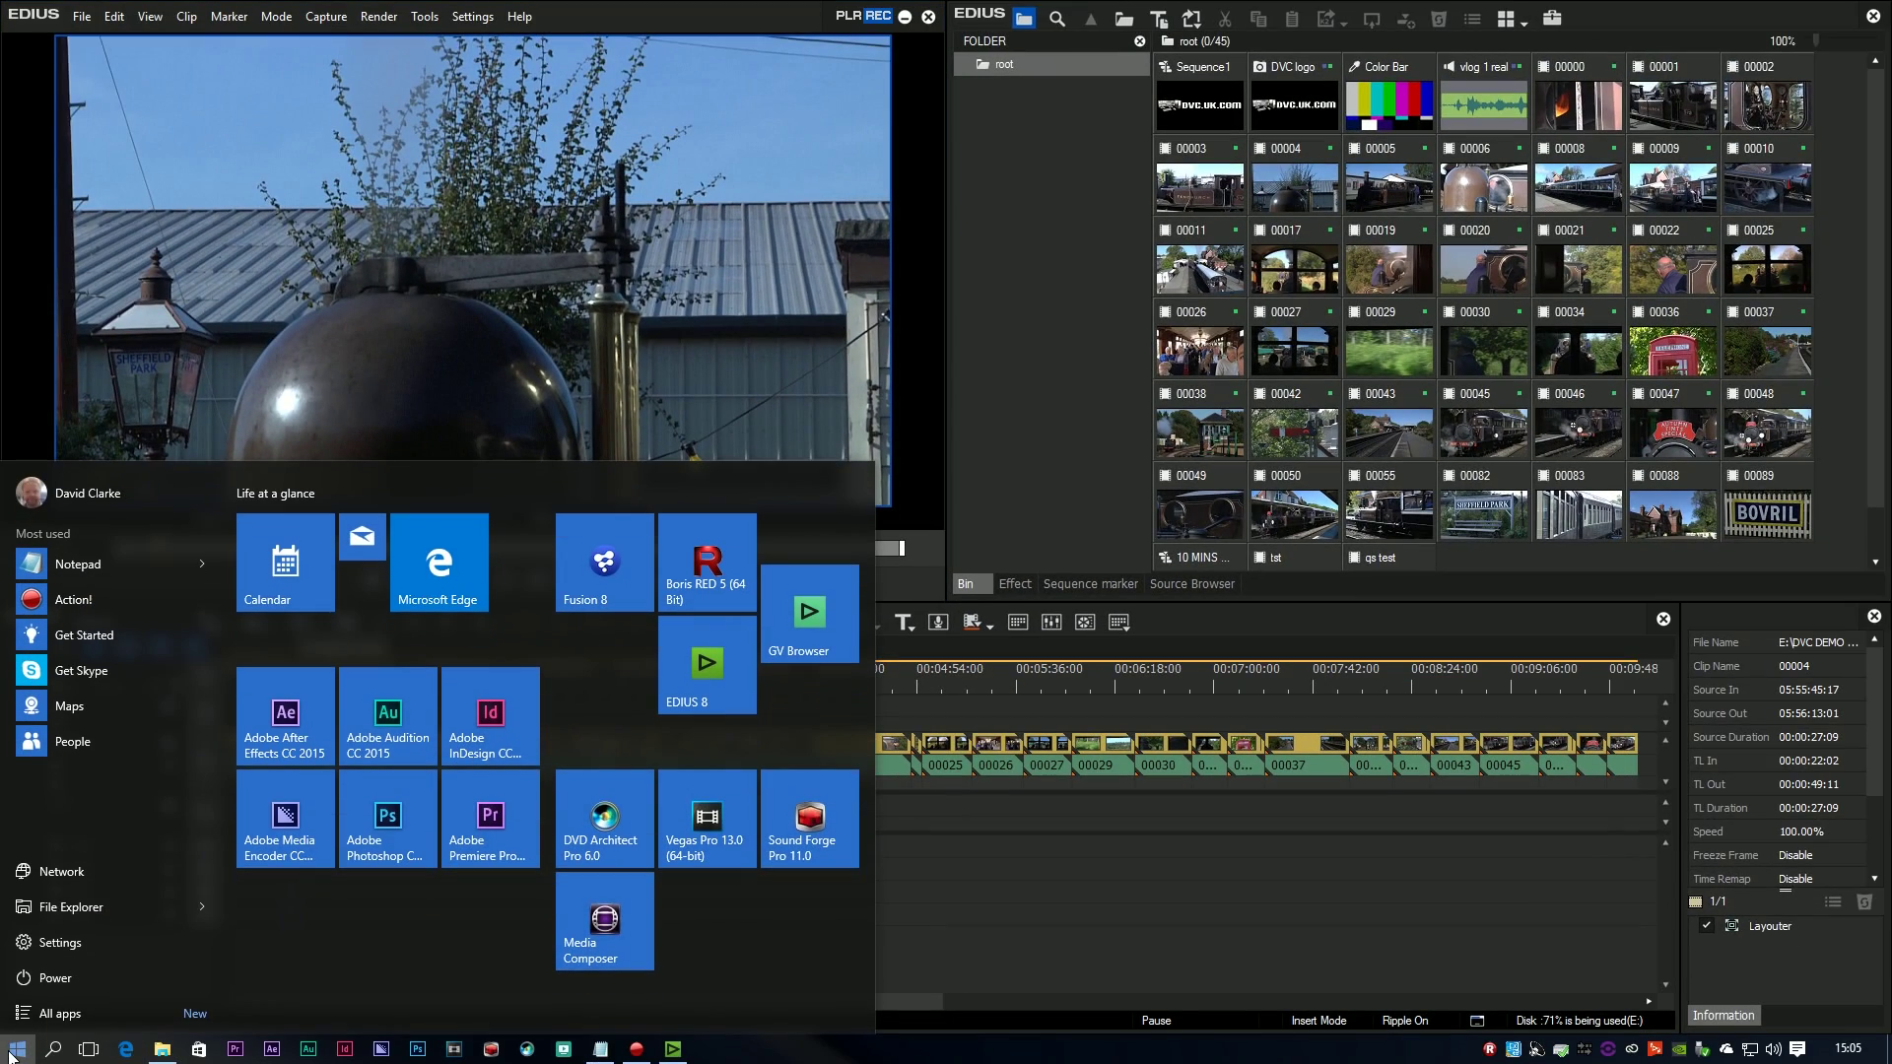
pyautogui.moveTo(603, 563); pyautogui.dragTo(325, 946)
pyautogui.moveTo(713, 607); pyautogui.dragTo(395, 976)
pyautogui.moveTo(679, 689); pyautogui.dragTo(681, 567)
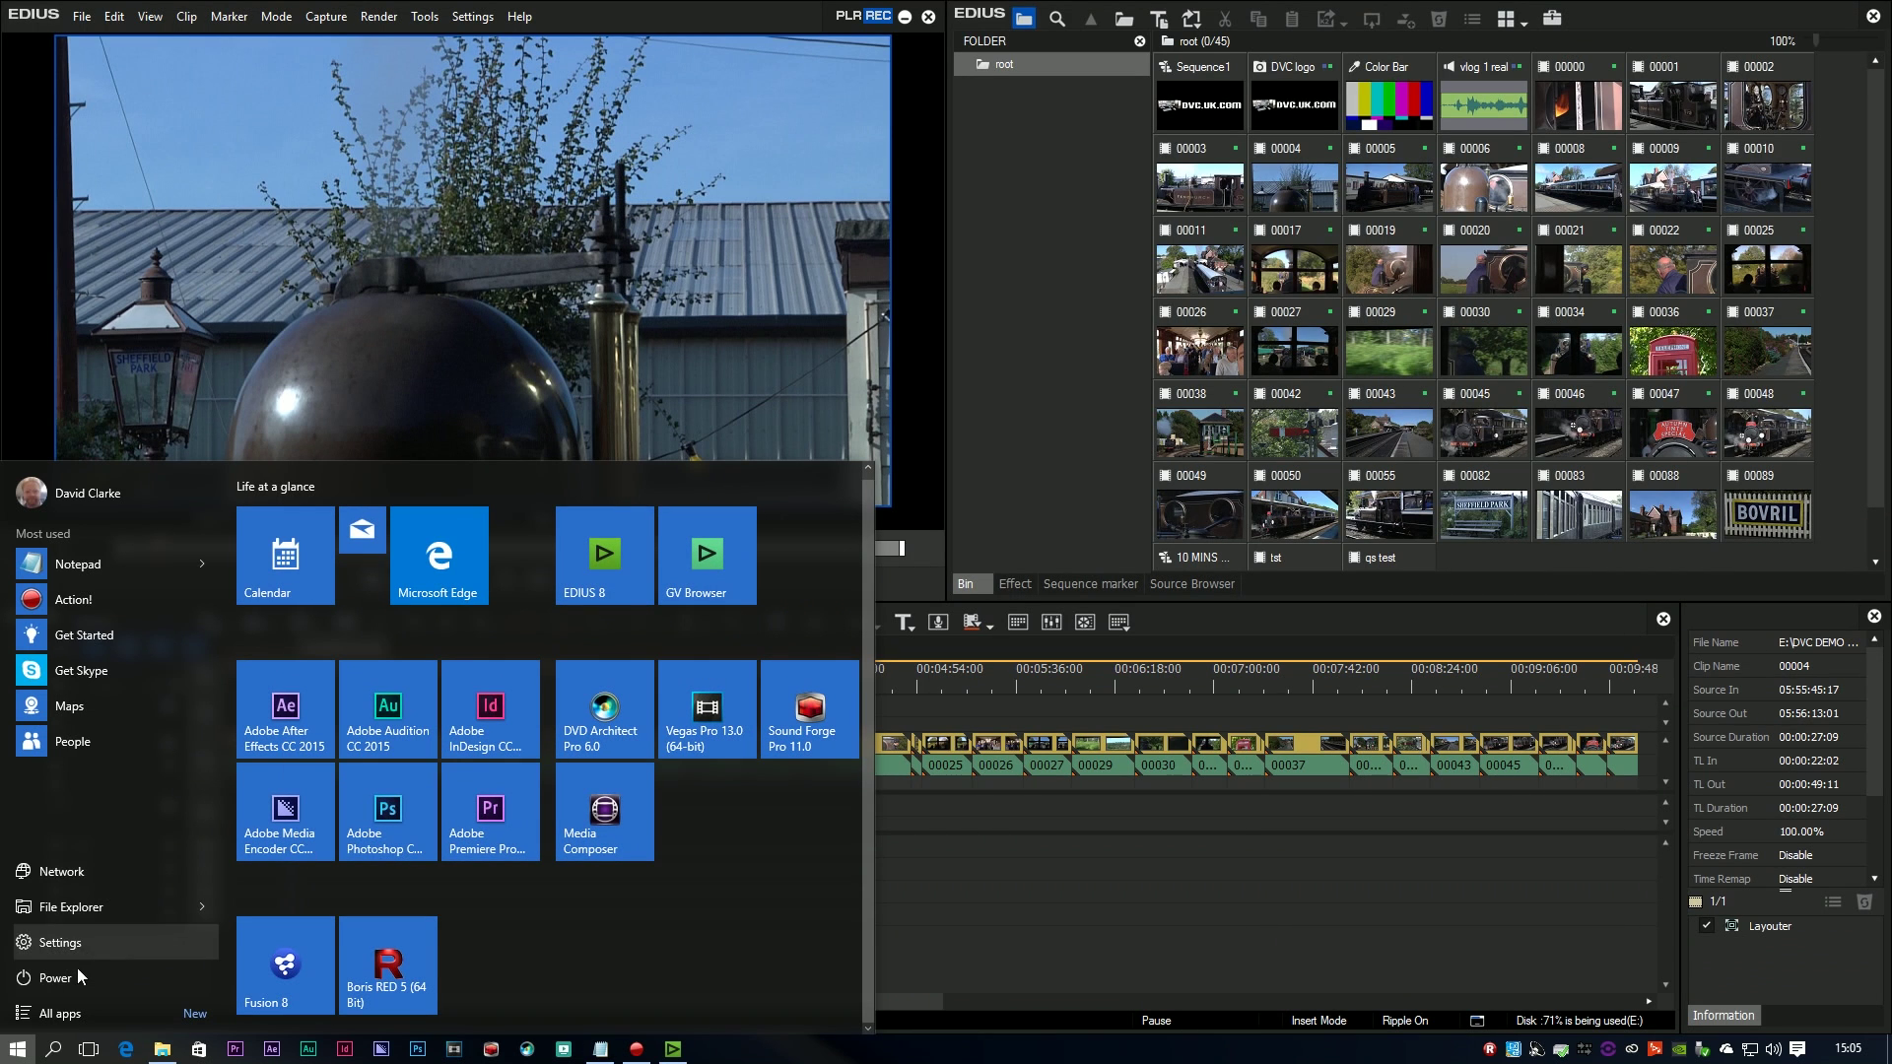
# - Browse the alphabetical All apps list in the Start menu
pyautogui.click(69, 1012)
pyautogui.scroll(-10, 199, 775)
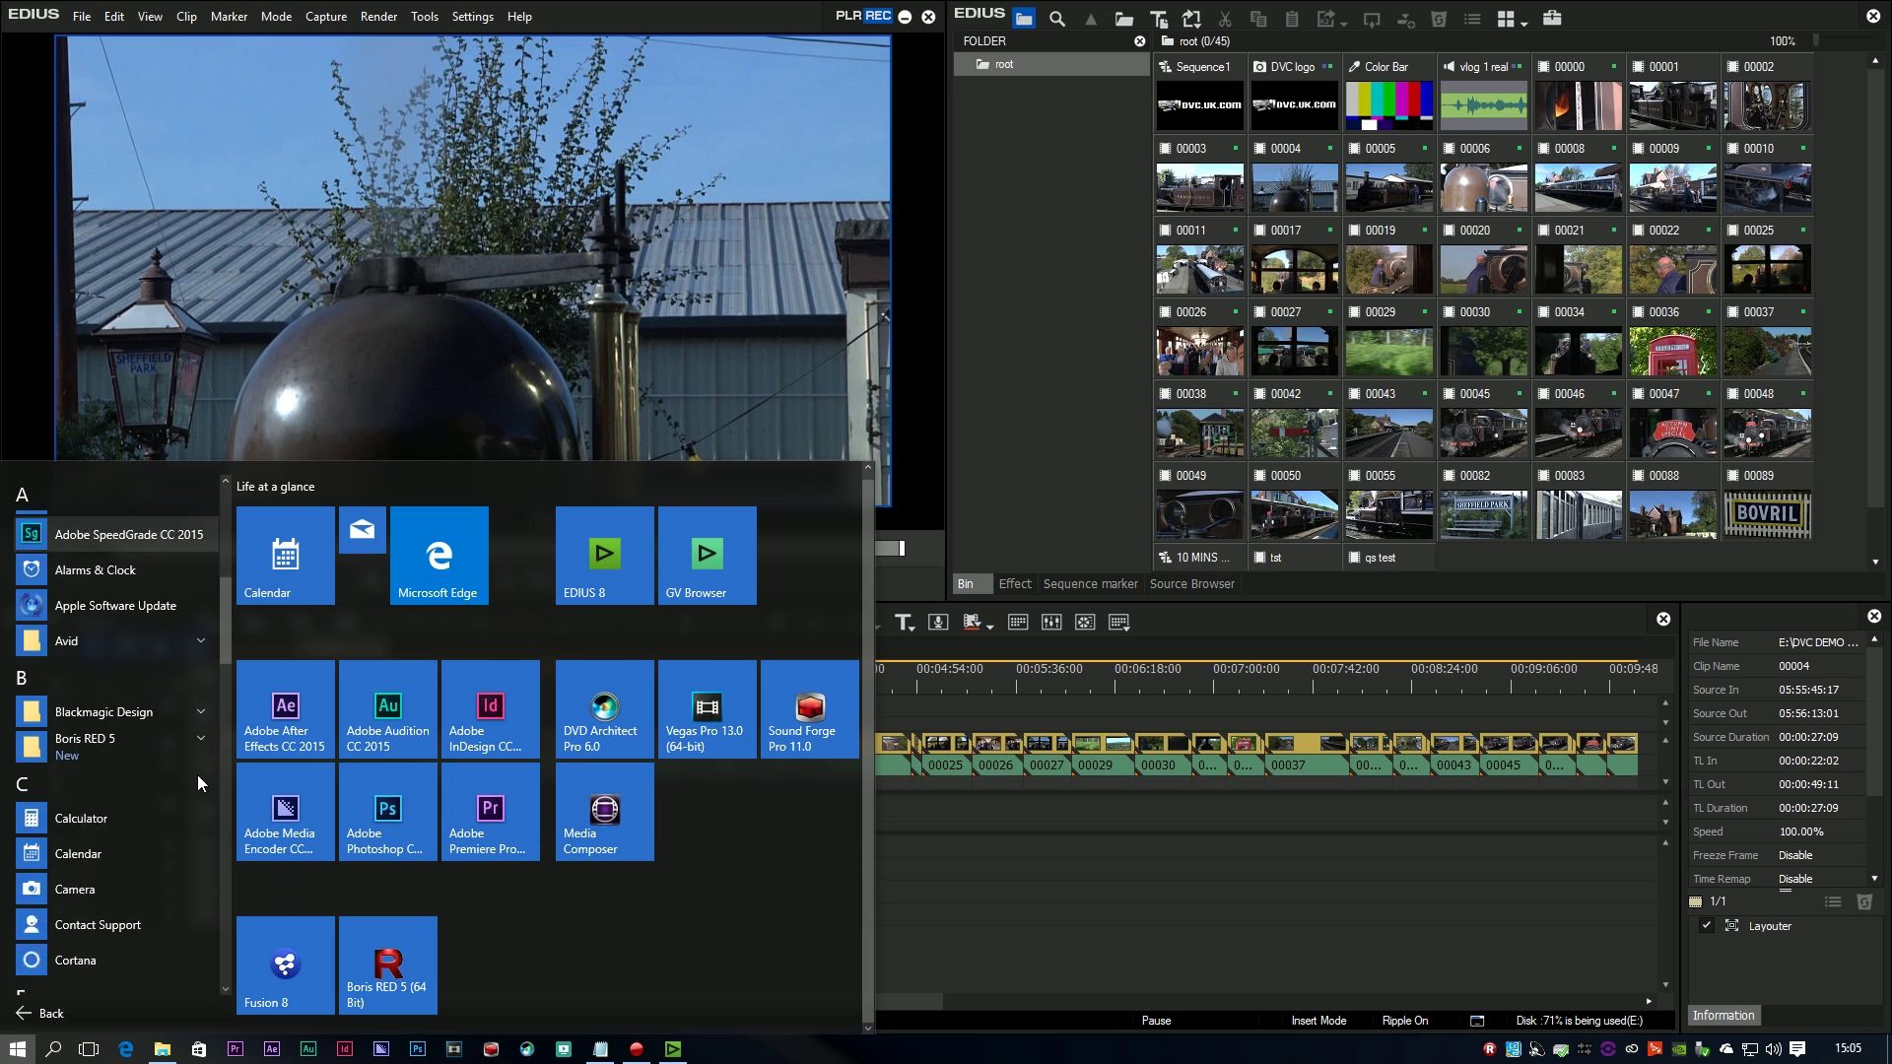
pyautogui.scroll(-5, 197, 774)
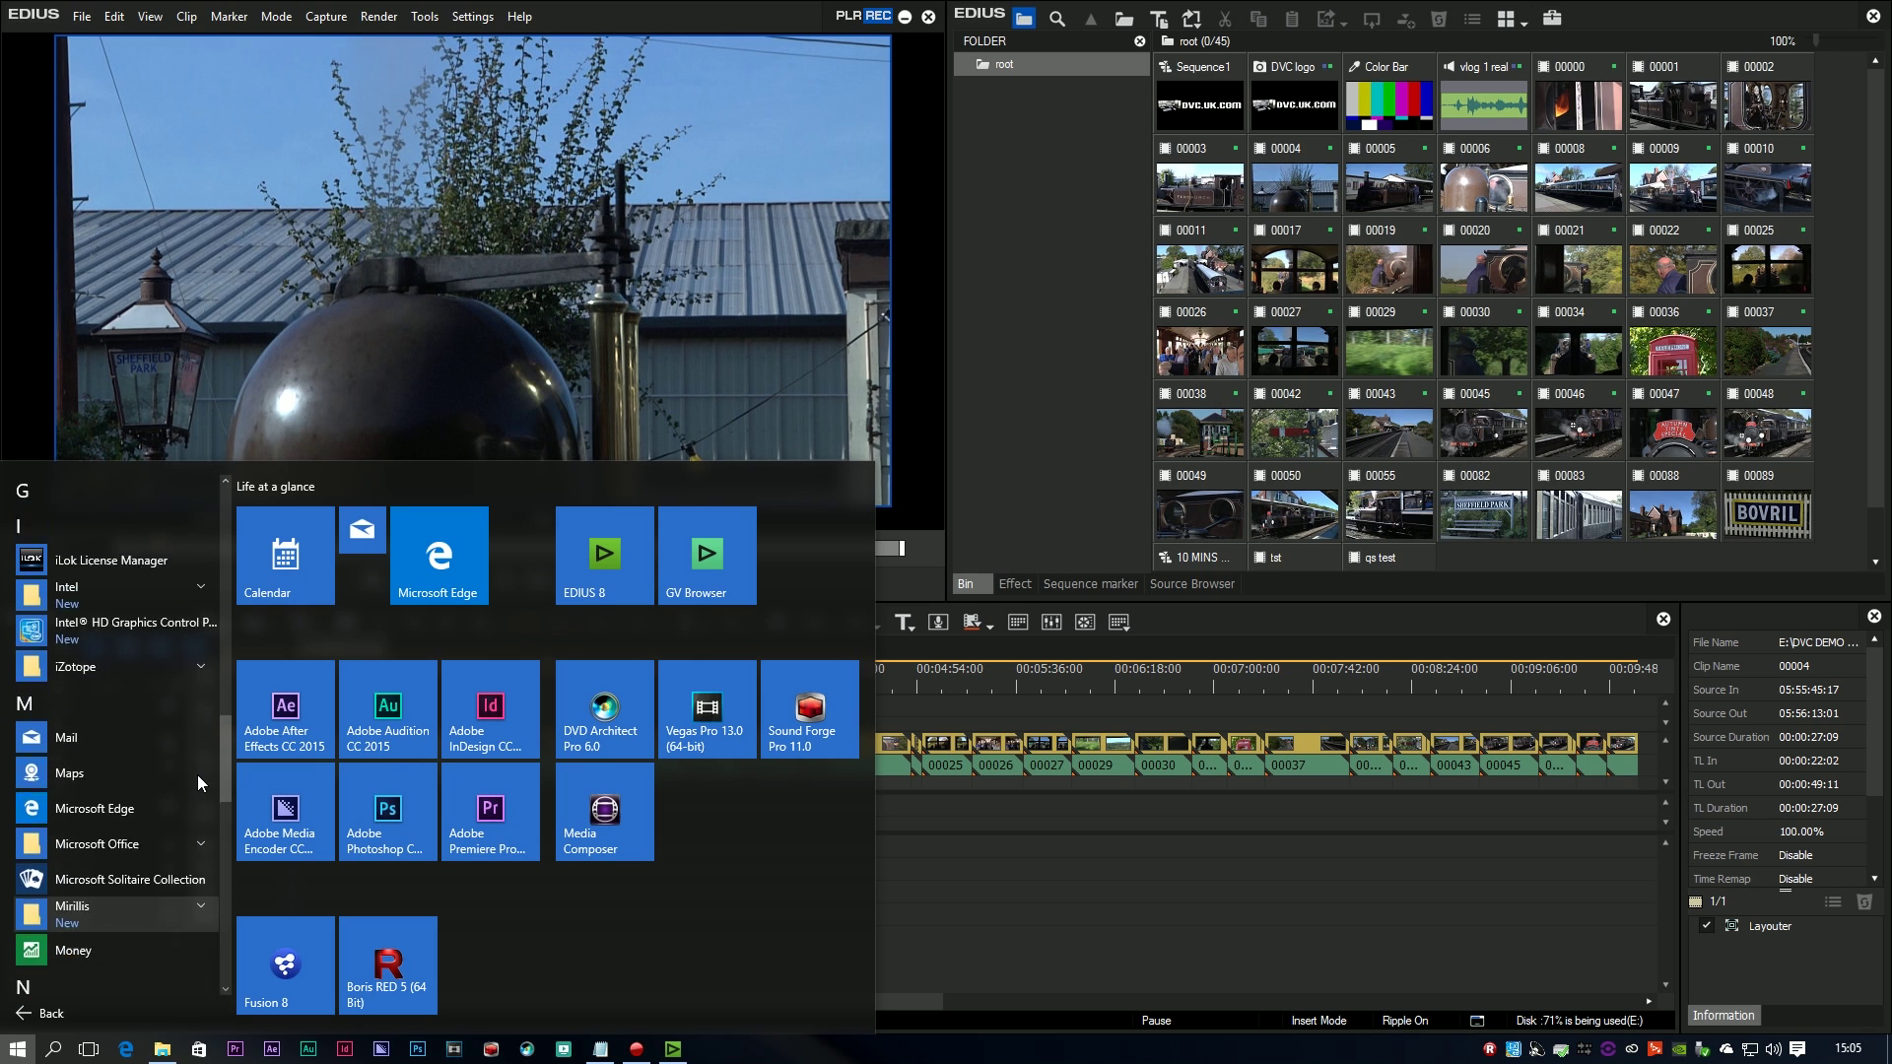
pyautogui.scroll(3, 197, 774)
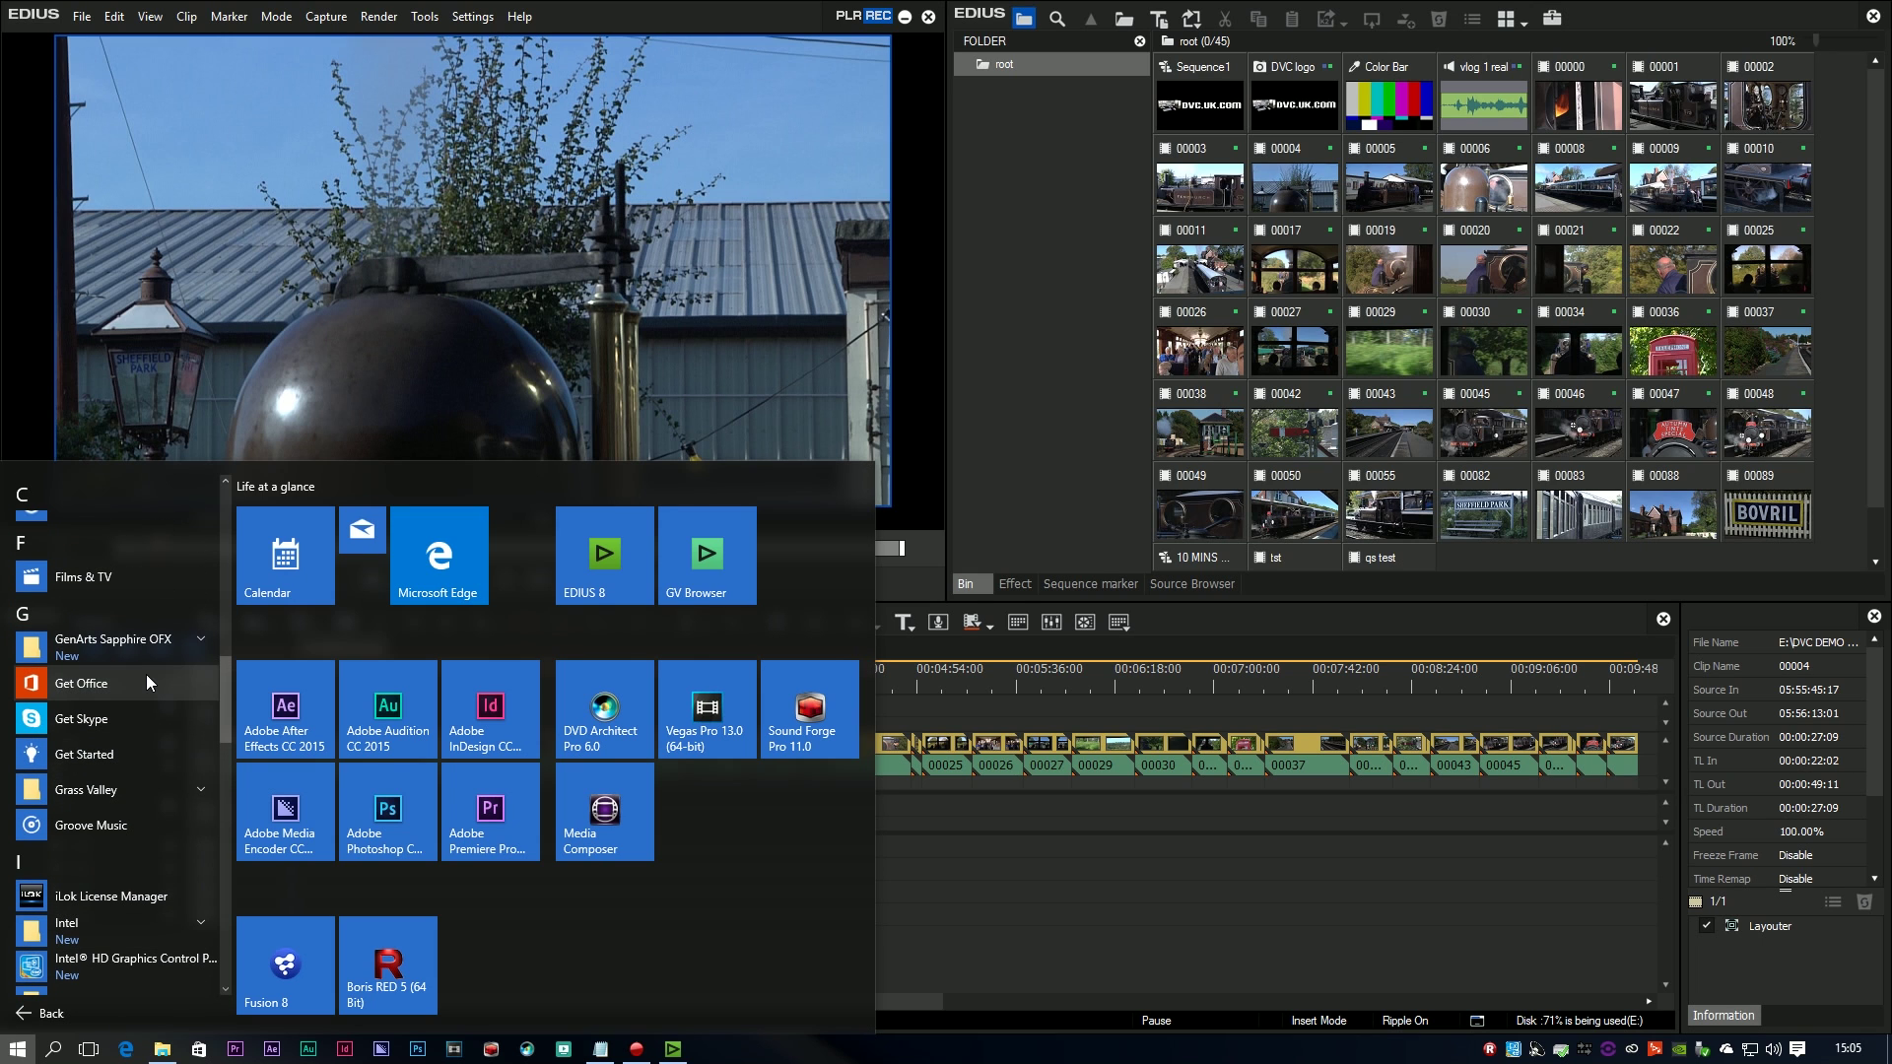
# - Return to EDIUS 8 and scrub the timeline cursor to 00:03:45:13
pyautogui.click(925, 861)
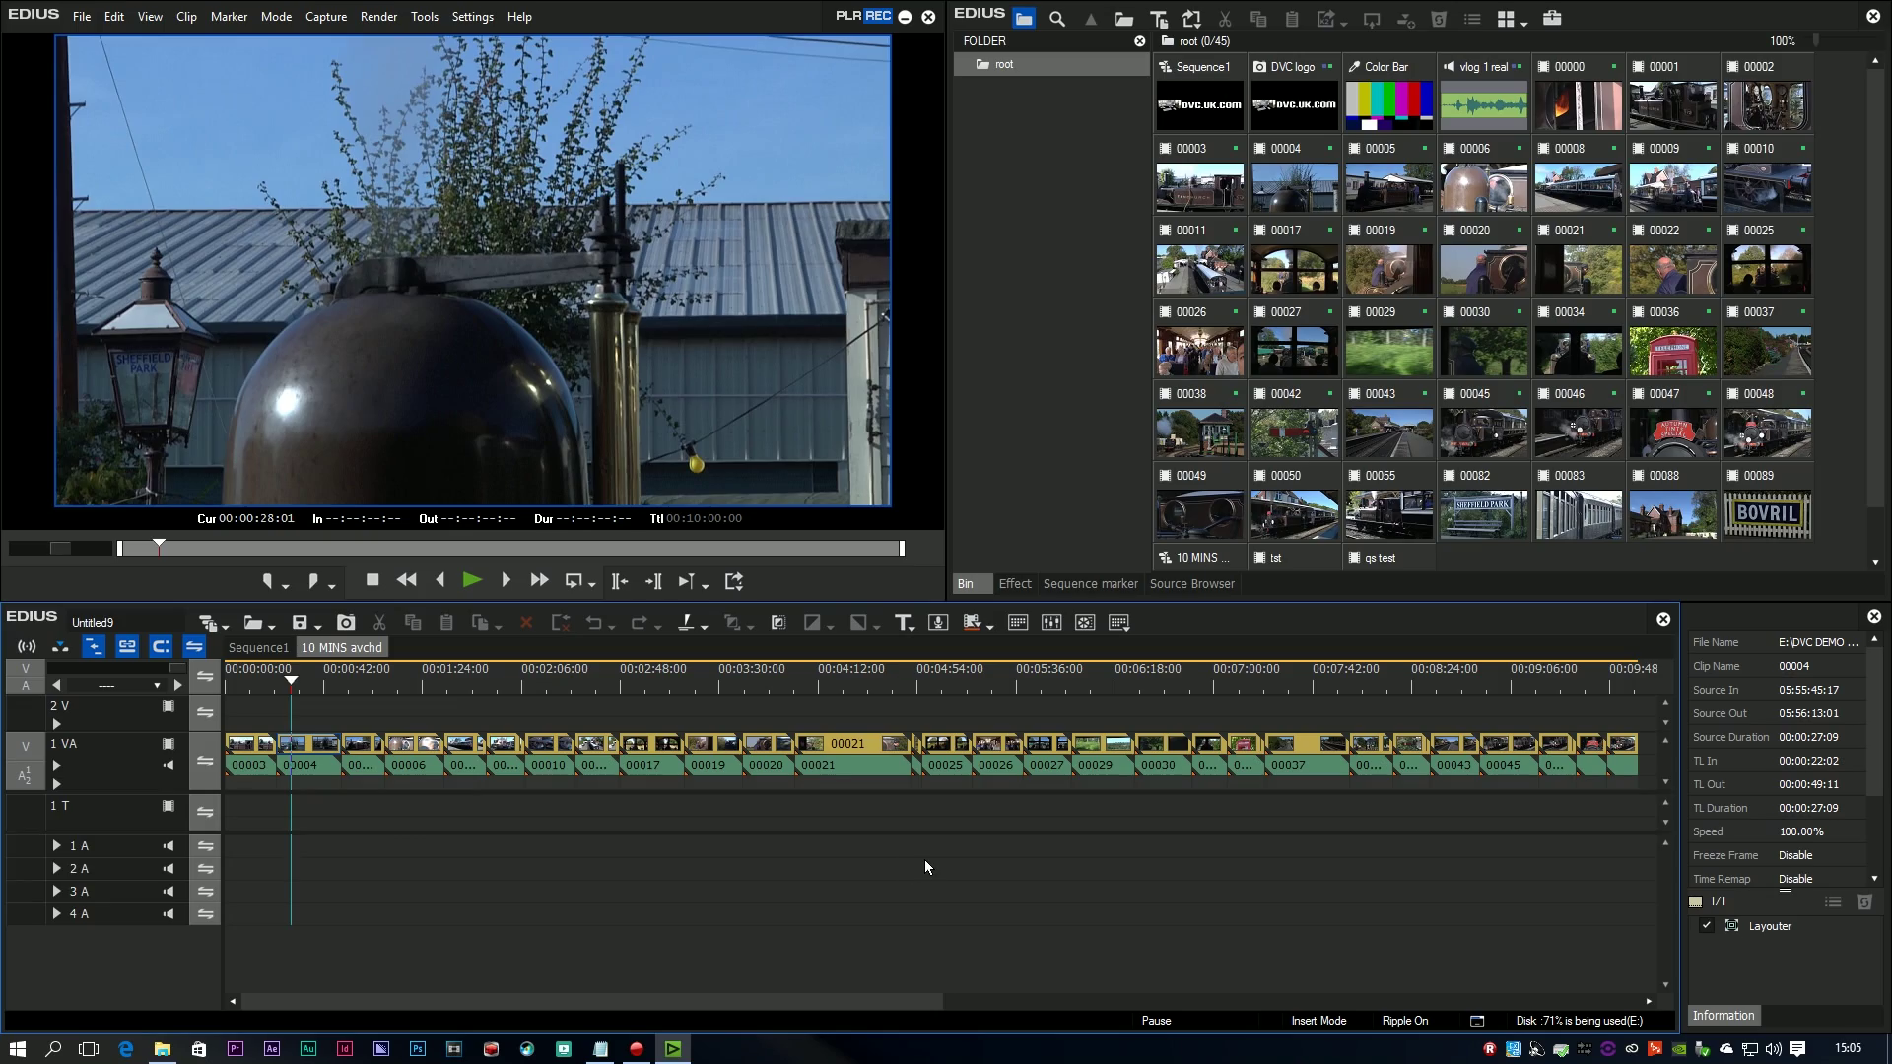
pyautogui.moveTo(310, 687); pyautogui.dragTo(248, 749)
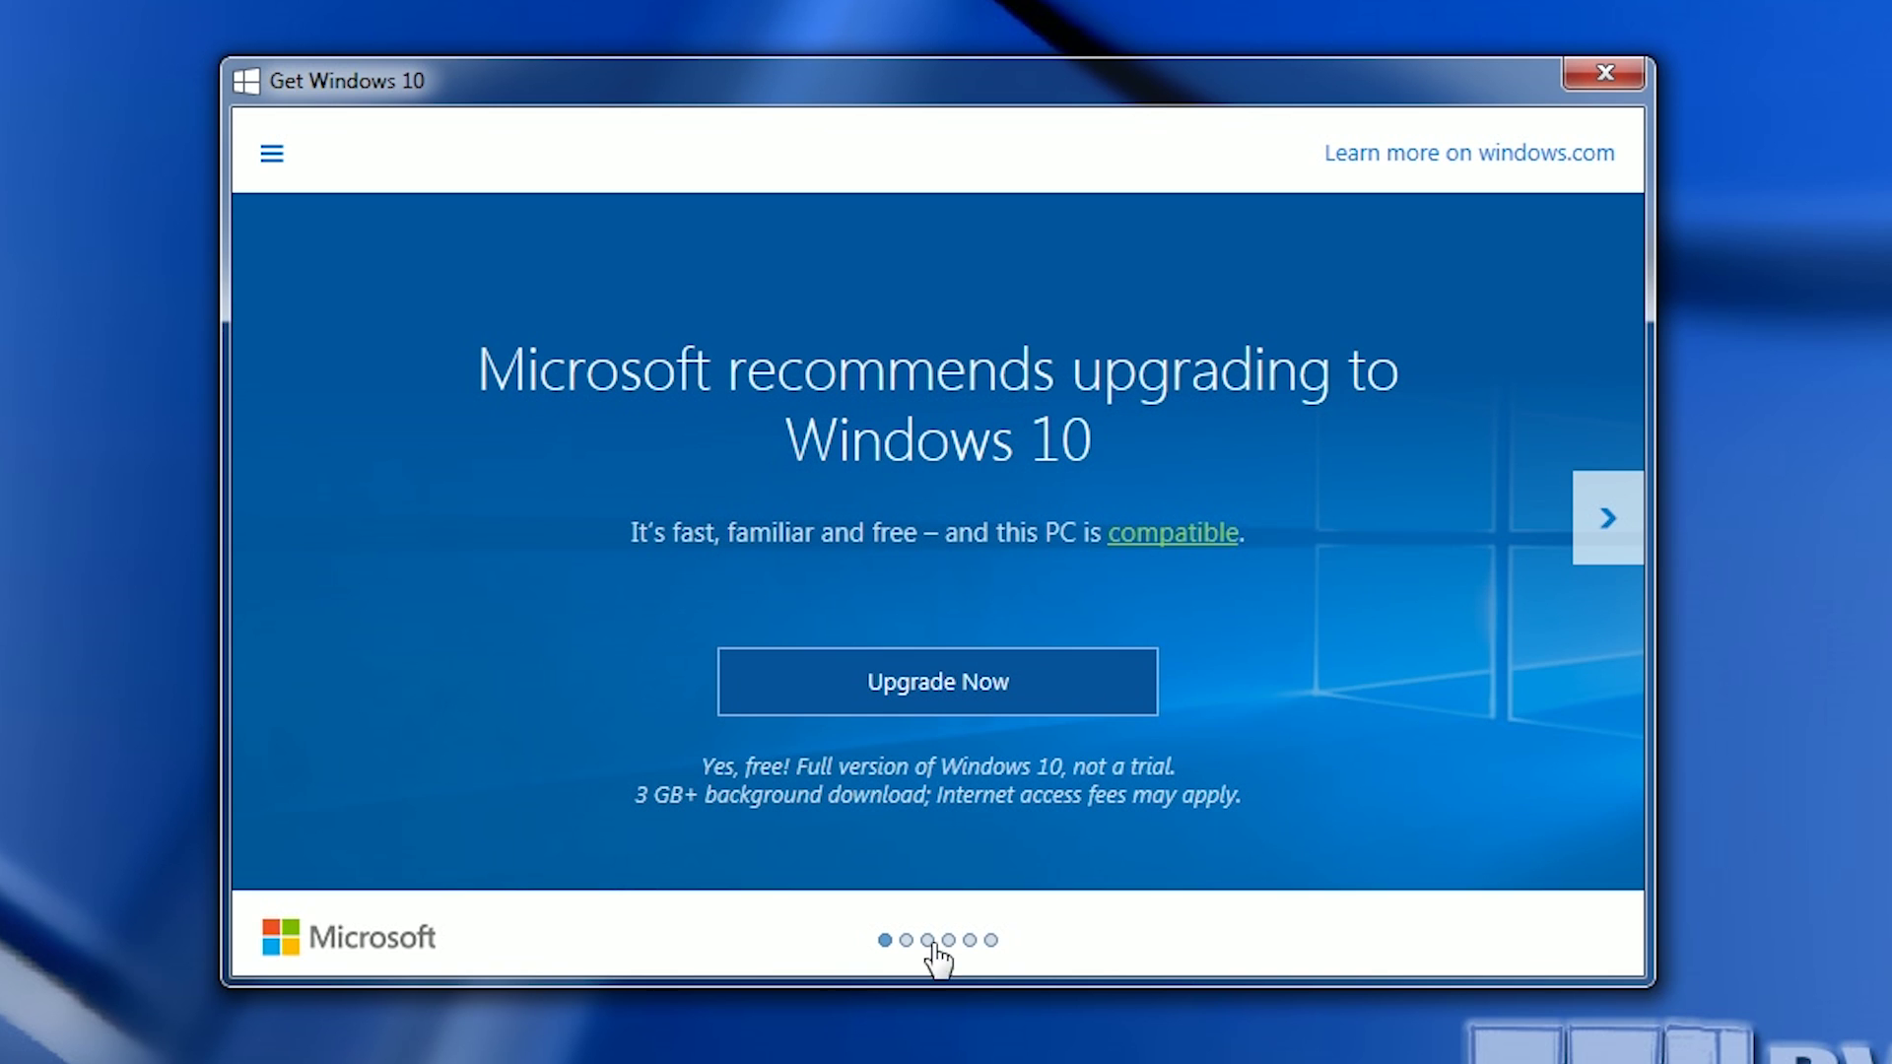
# - Advance past the Designed for speed, Amazing new features and Games slides to the last upgrade page
pyautogui.click(1607, 519)
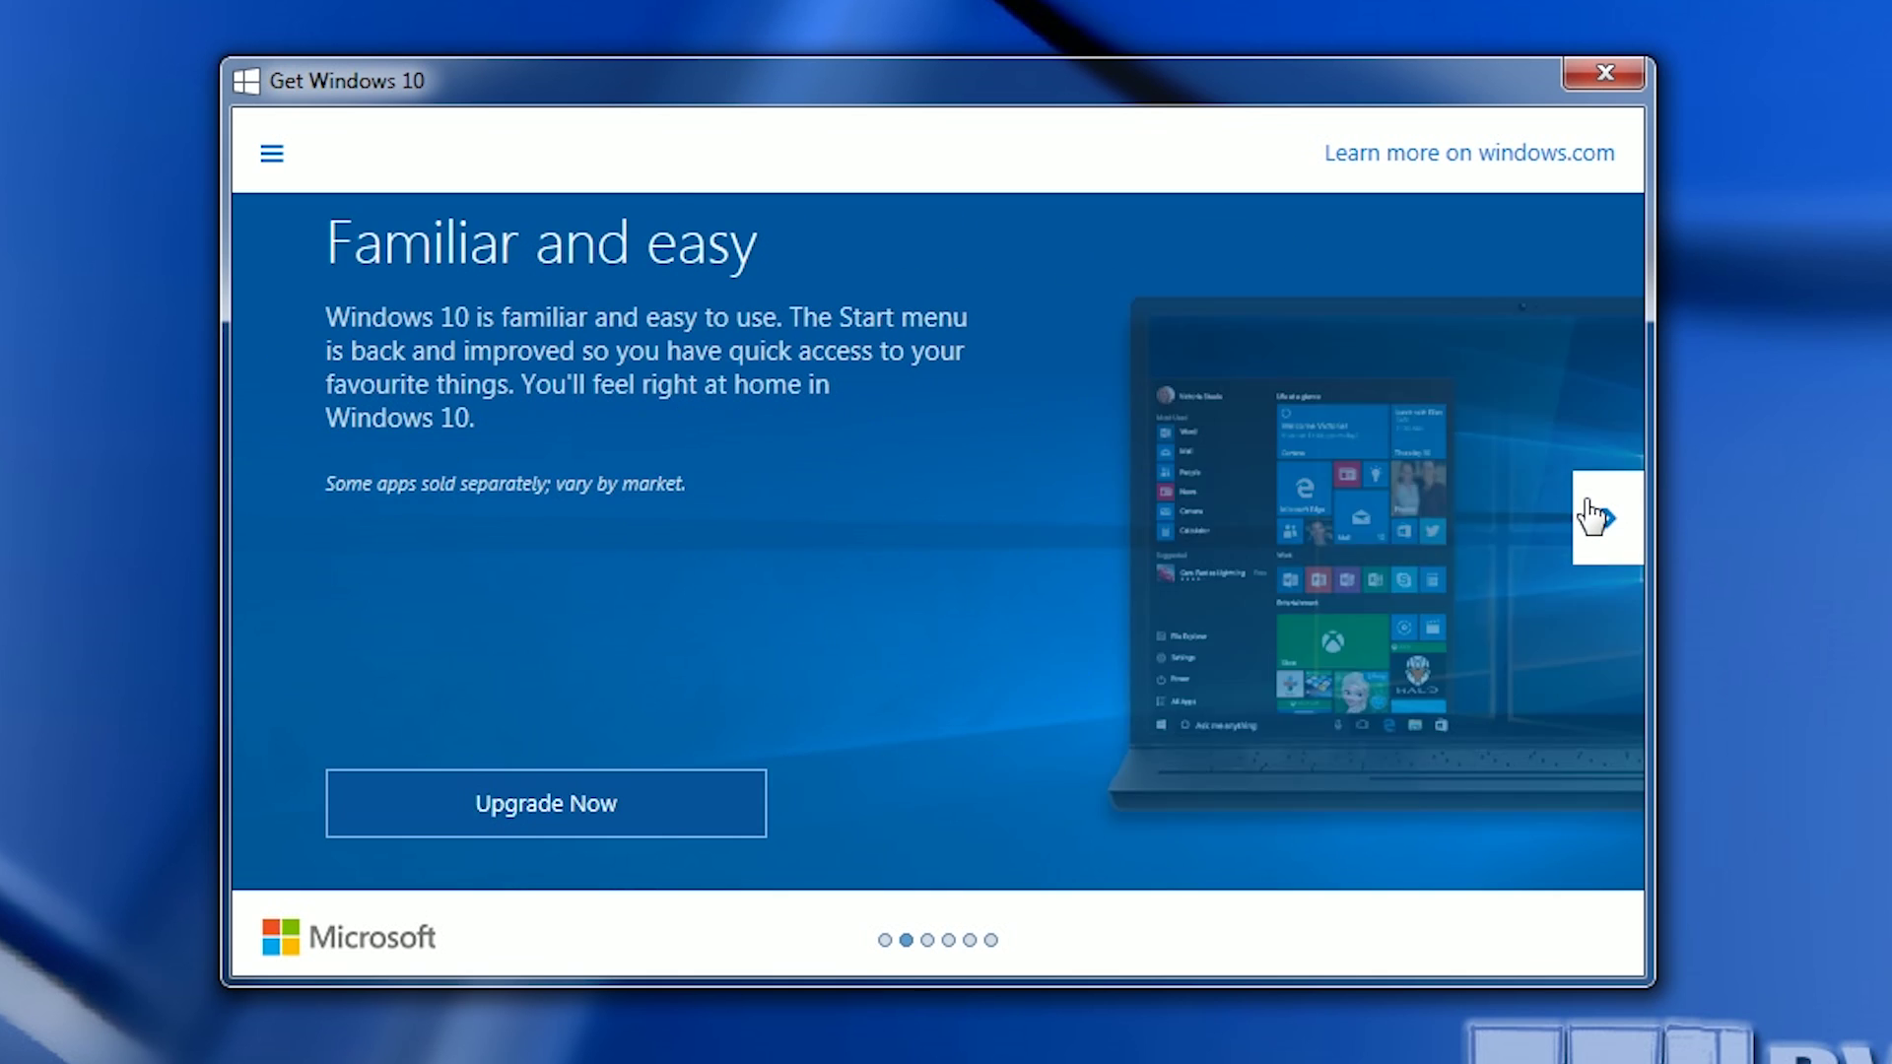
pyautogui.click(1606, 520)
pyautogui.click(1607, 521)
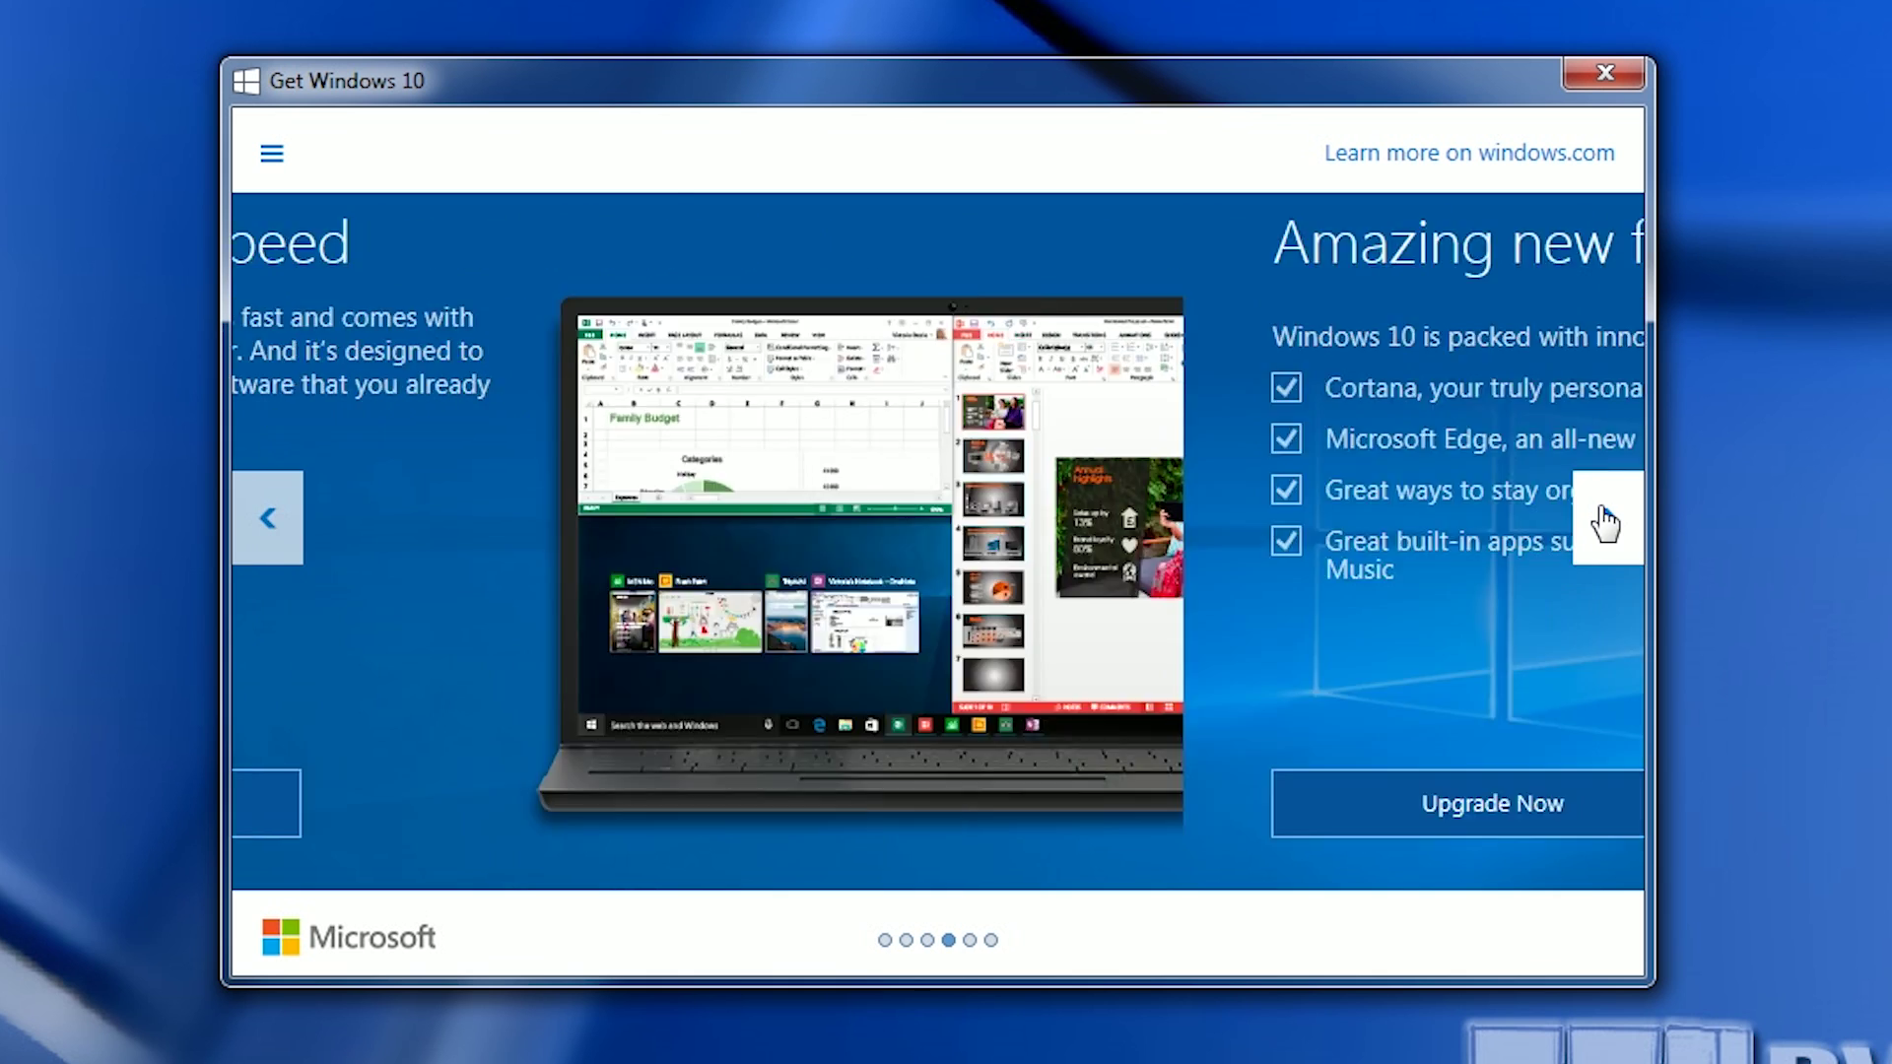
pyautogui.click(1607, 520)
pyautogui.click(1607, 520)
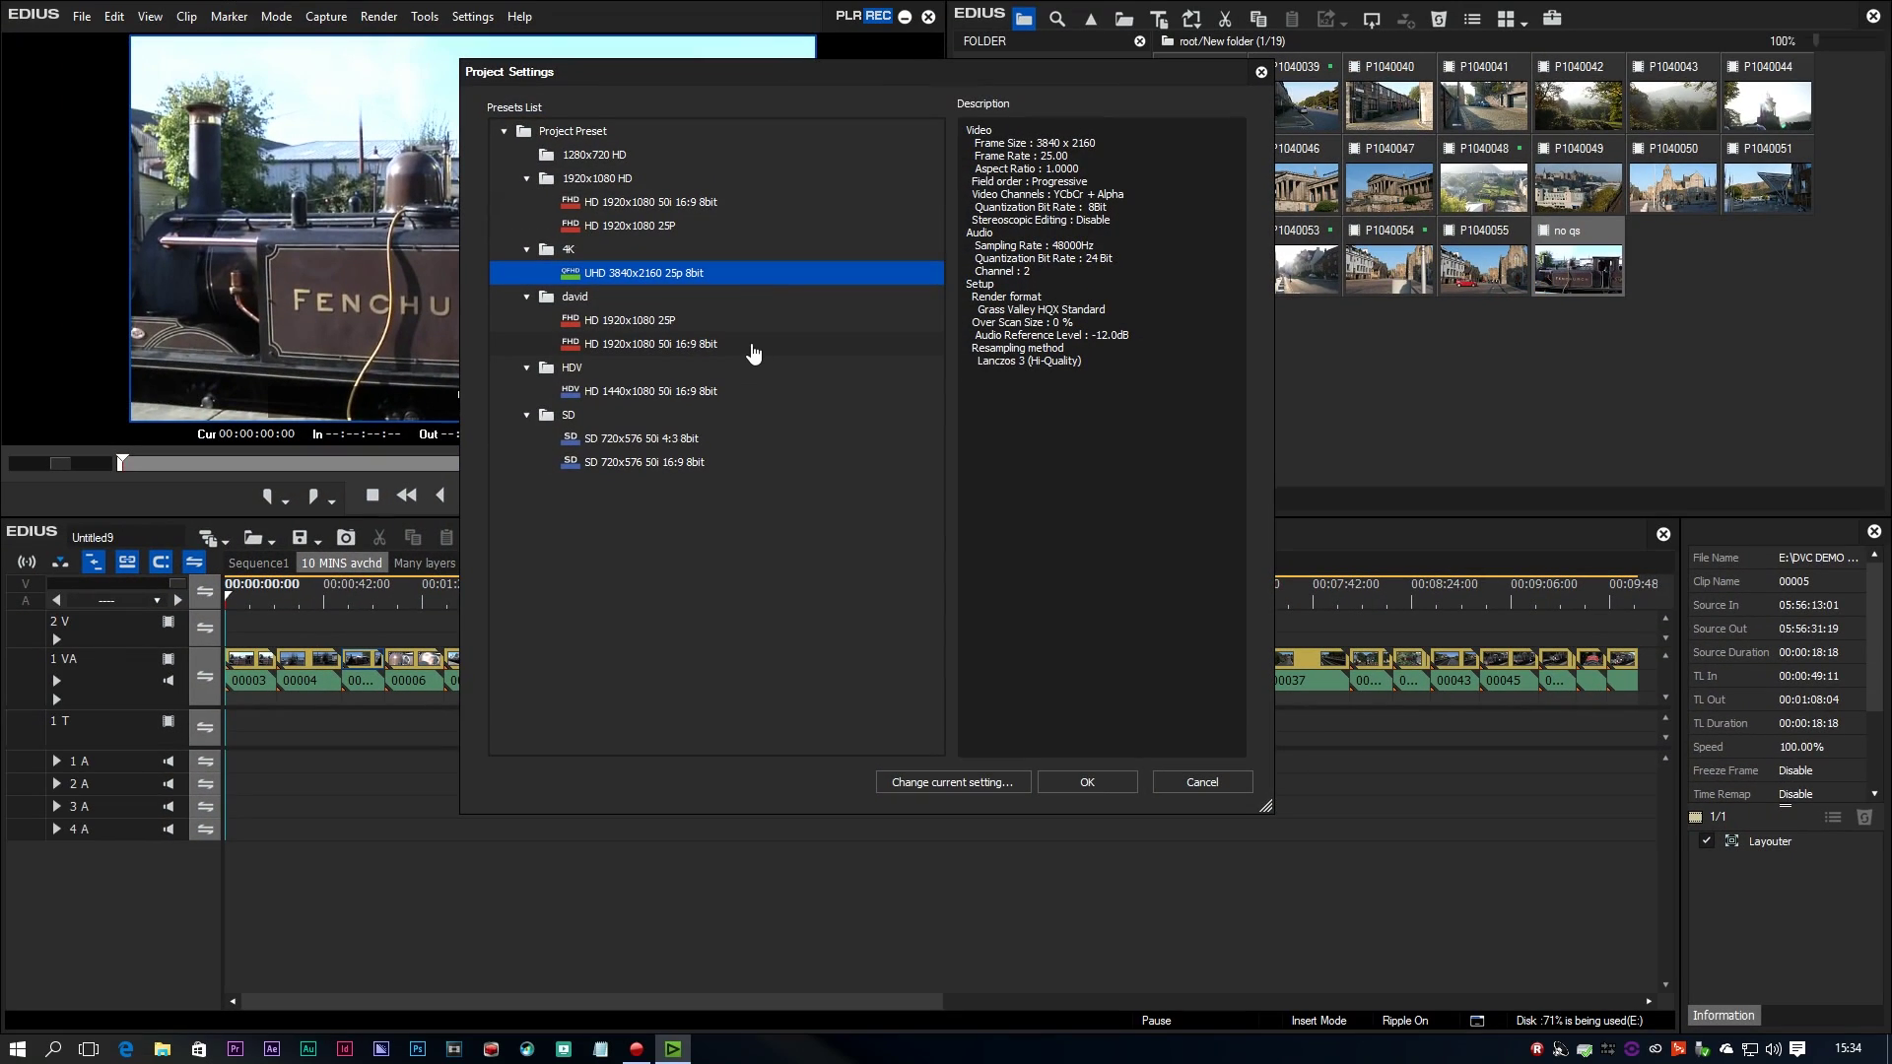
# - Apply the david group's HD 1920x1080 50i 16:9 8bit project preset
pyautogui.doubleClick(676, 343)
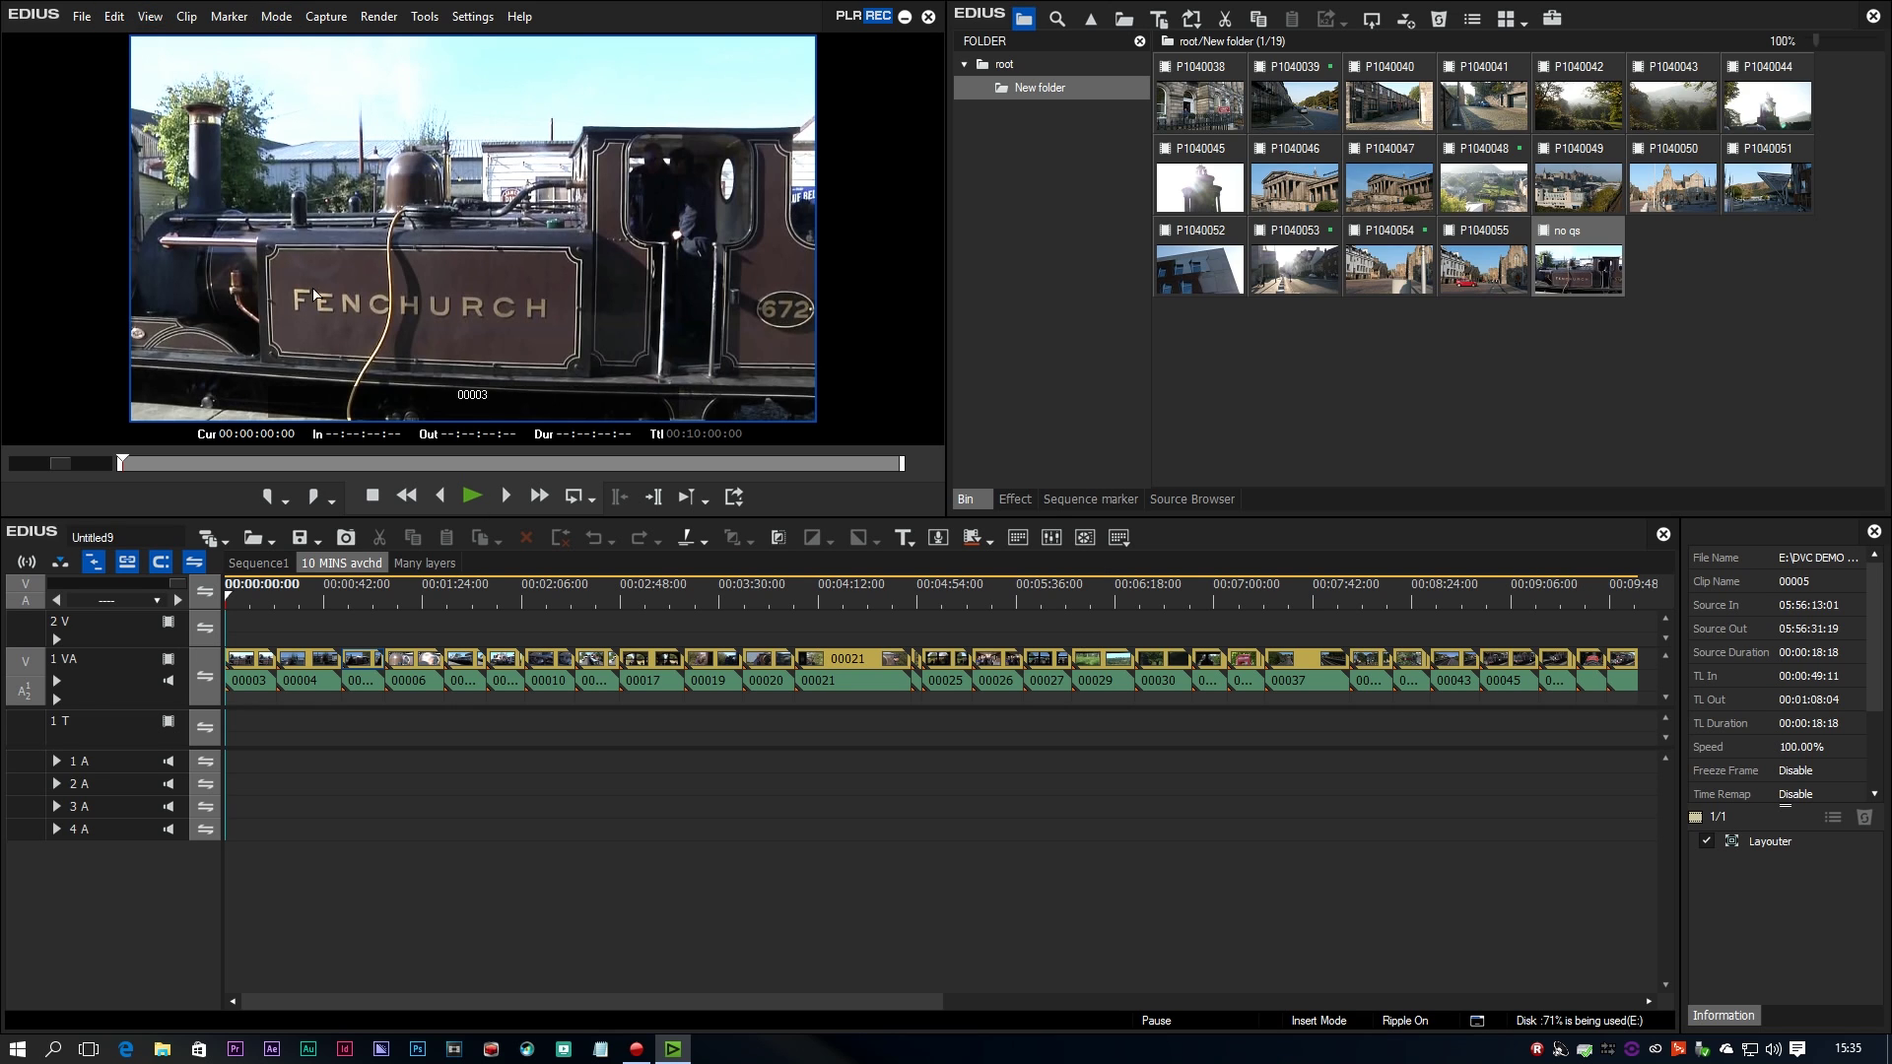
# - Jump to 00:00:22:02, then choose the H.264/AVC exporter under File > Export > Print to File
pyautogui.moveTo(500, 585); pyautogui.dragTo(277, 586)
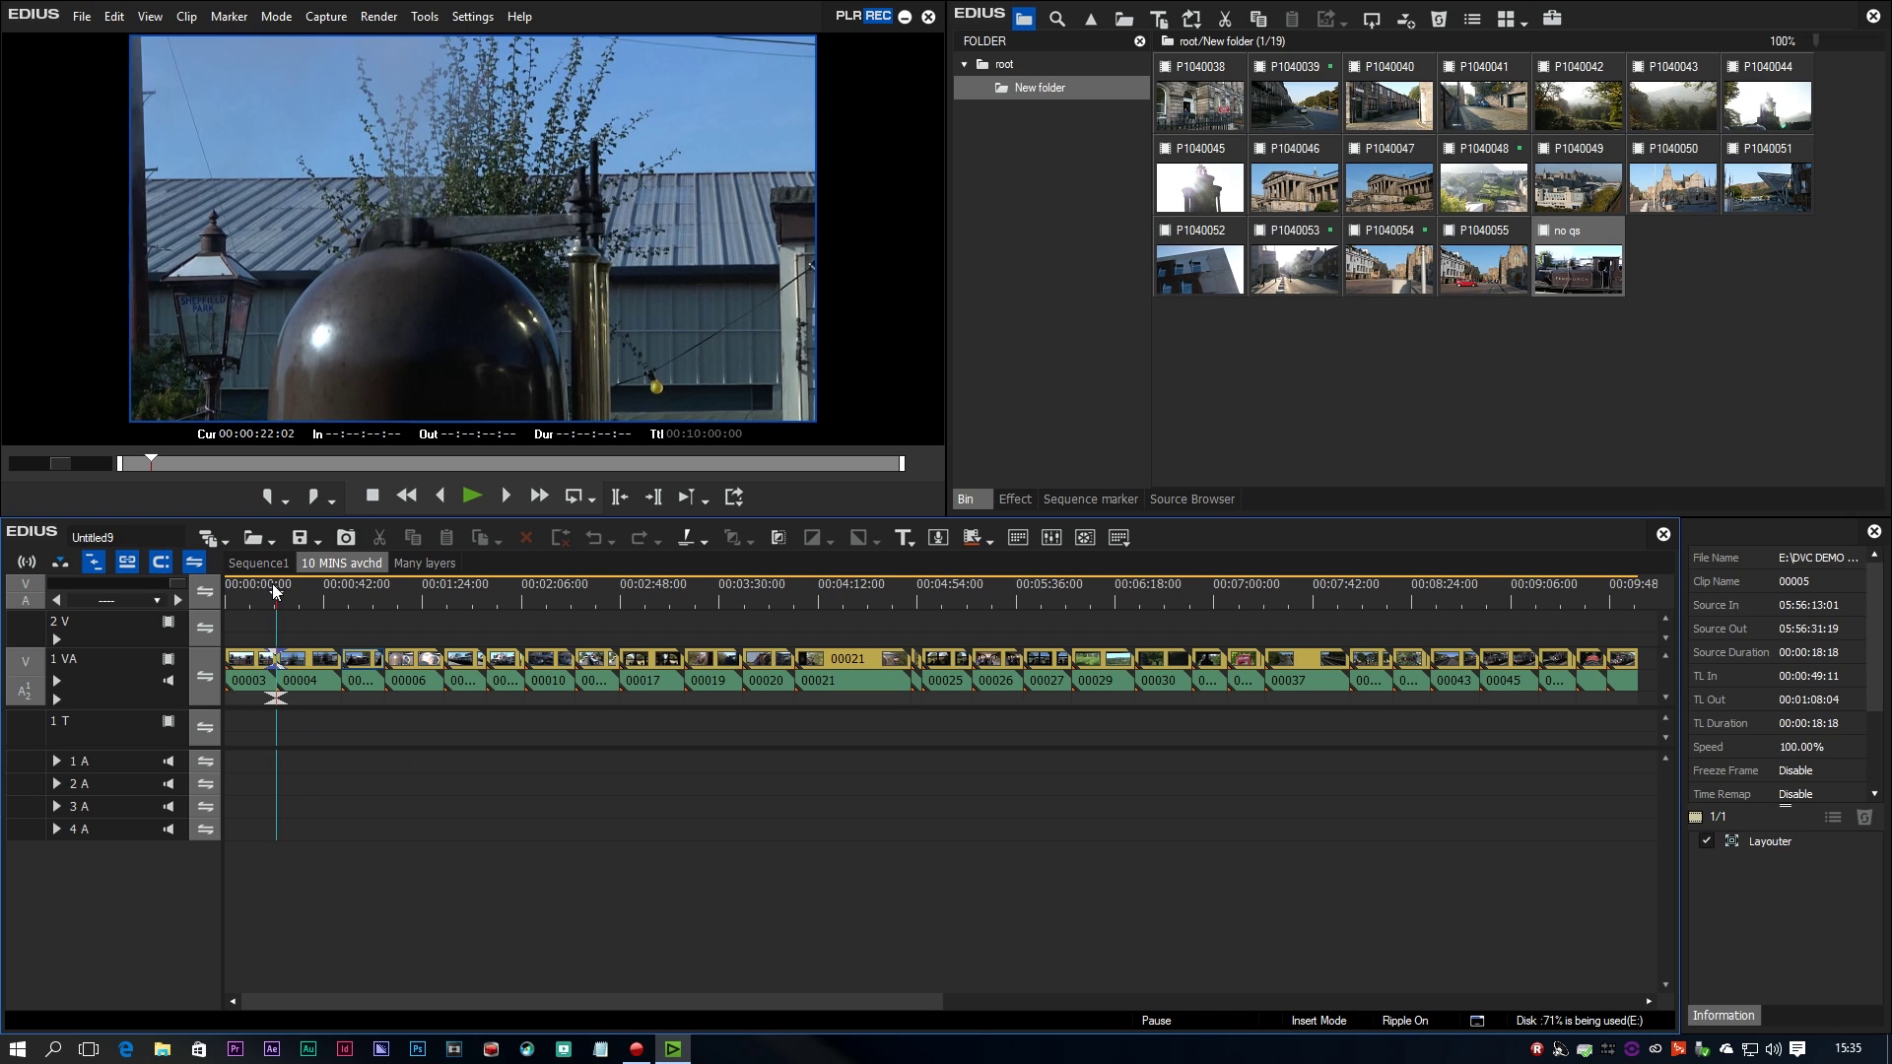
pyautogui.click(81, 16)
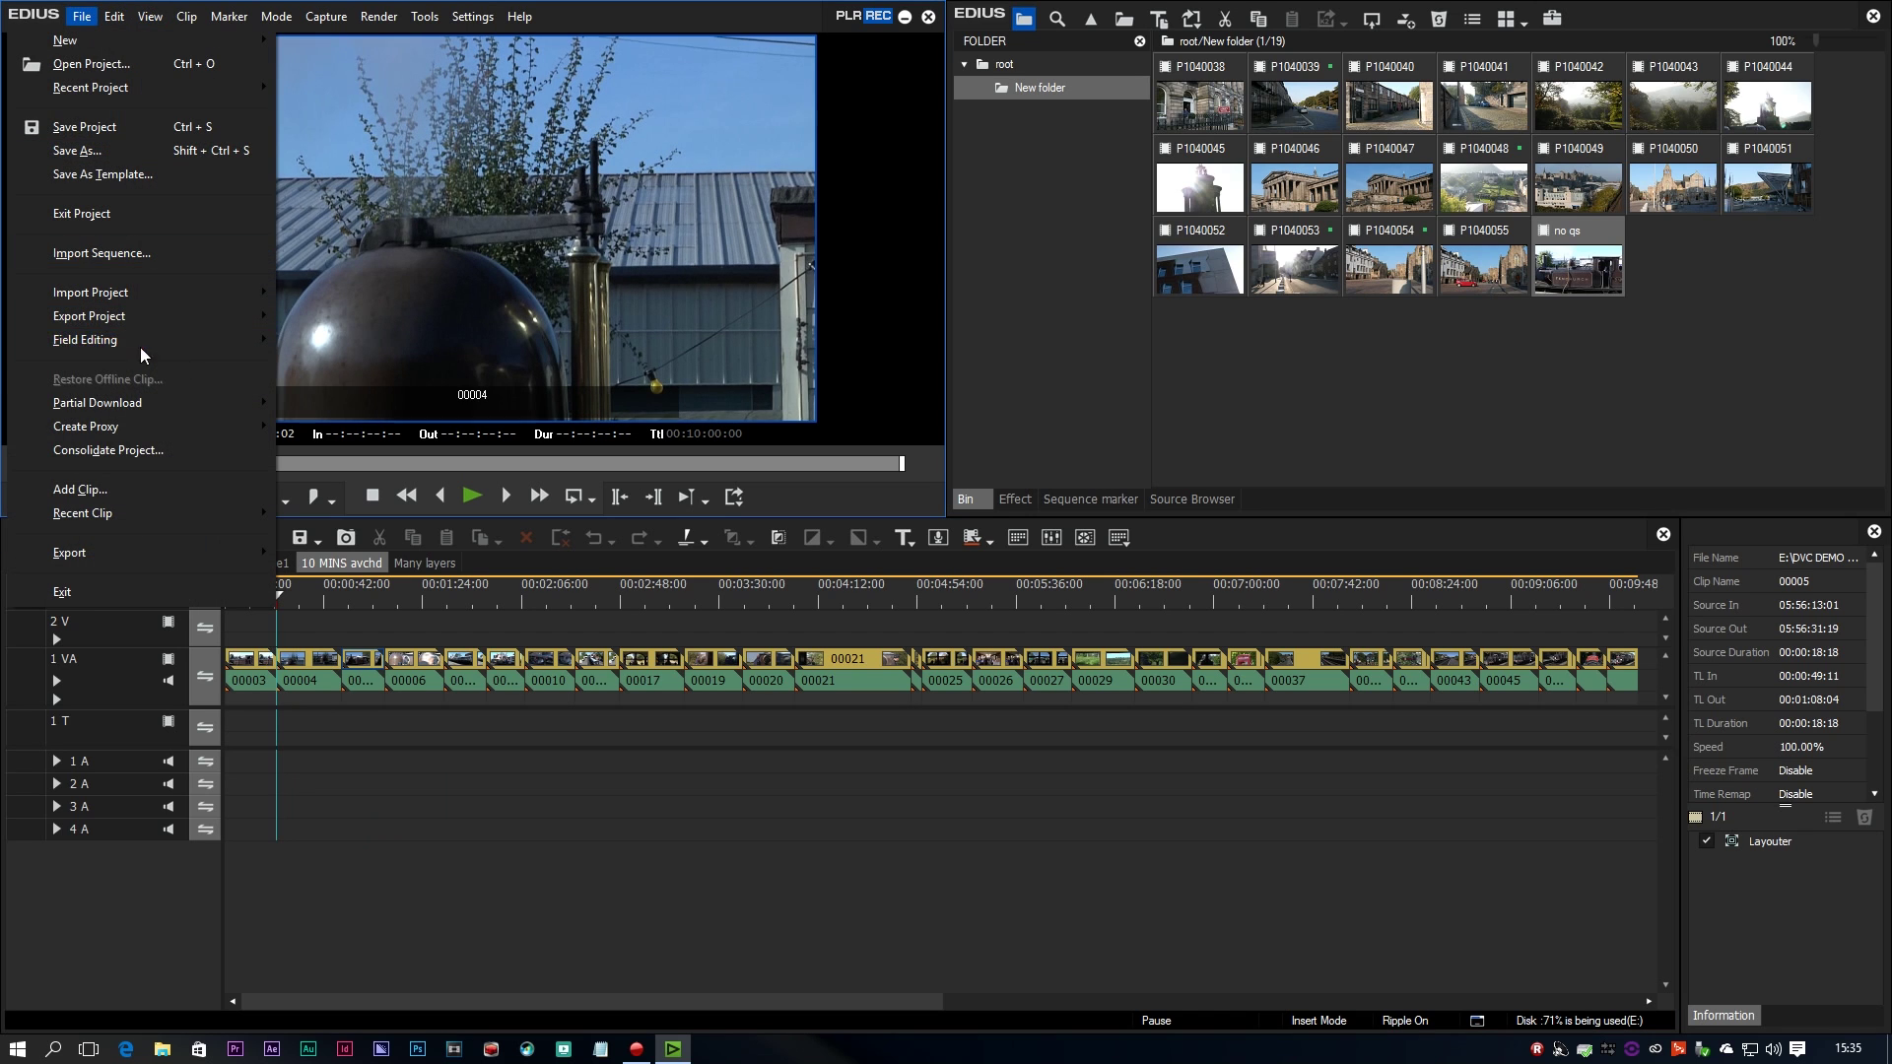
pyautogui.moveTo(258, 553)
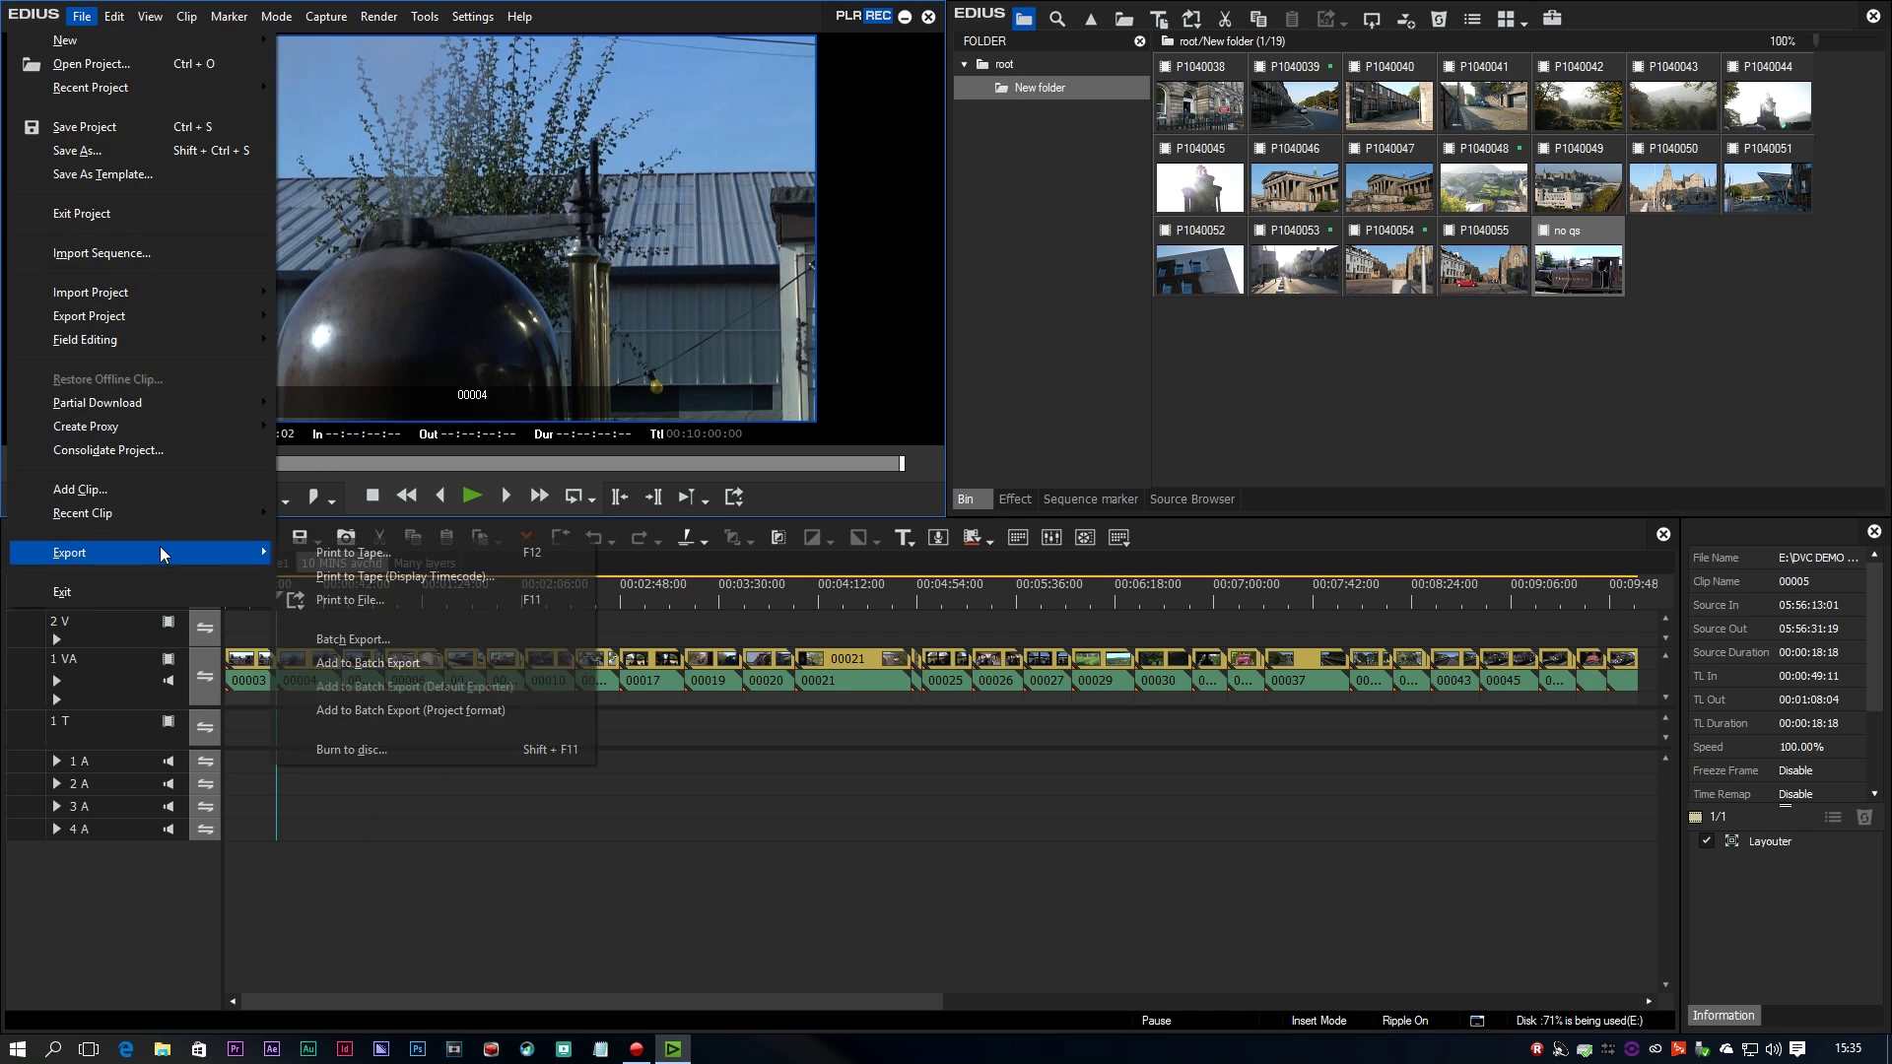
pyautogui.click(360, 600)
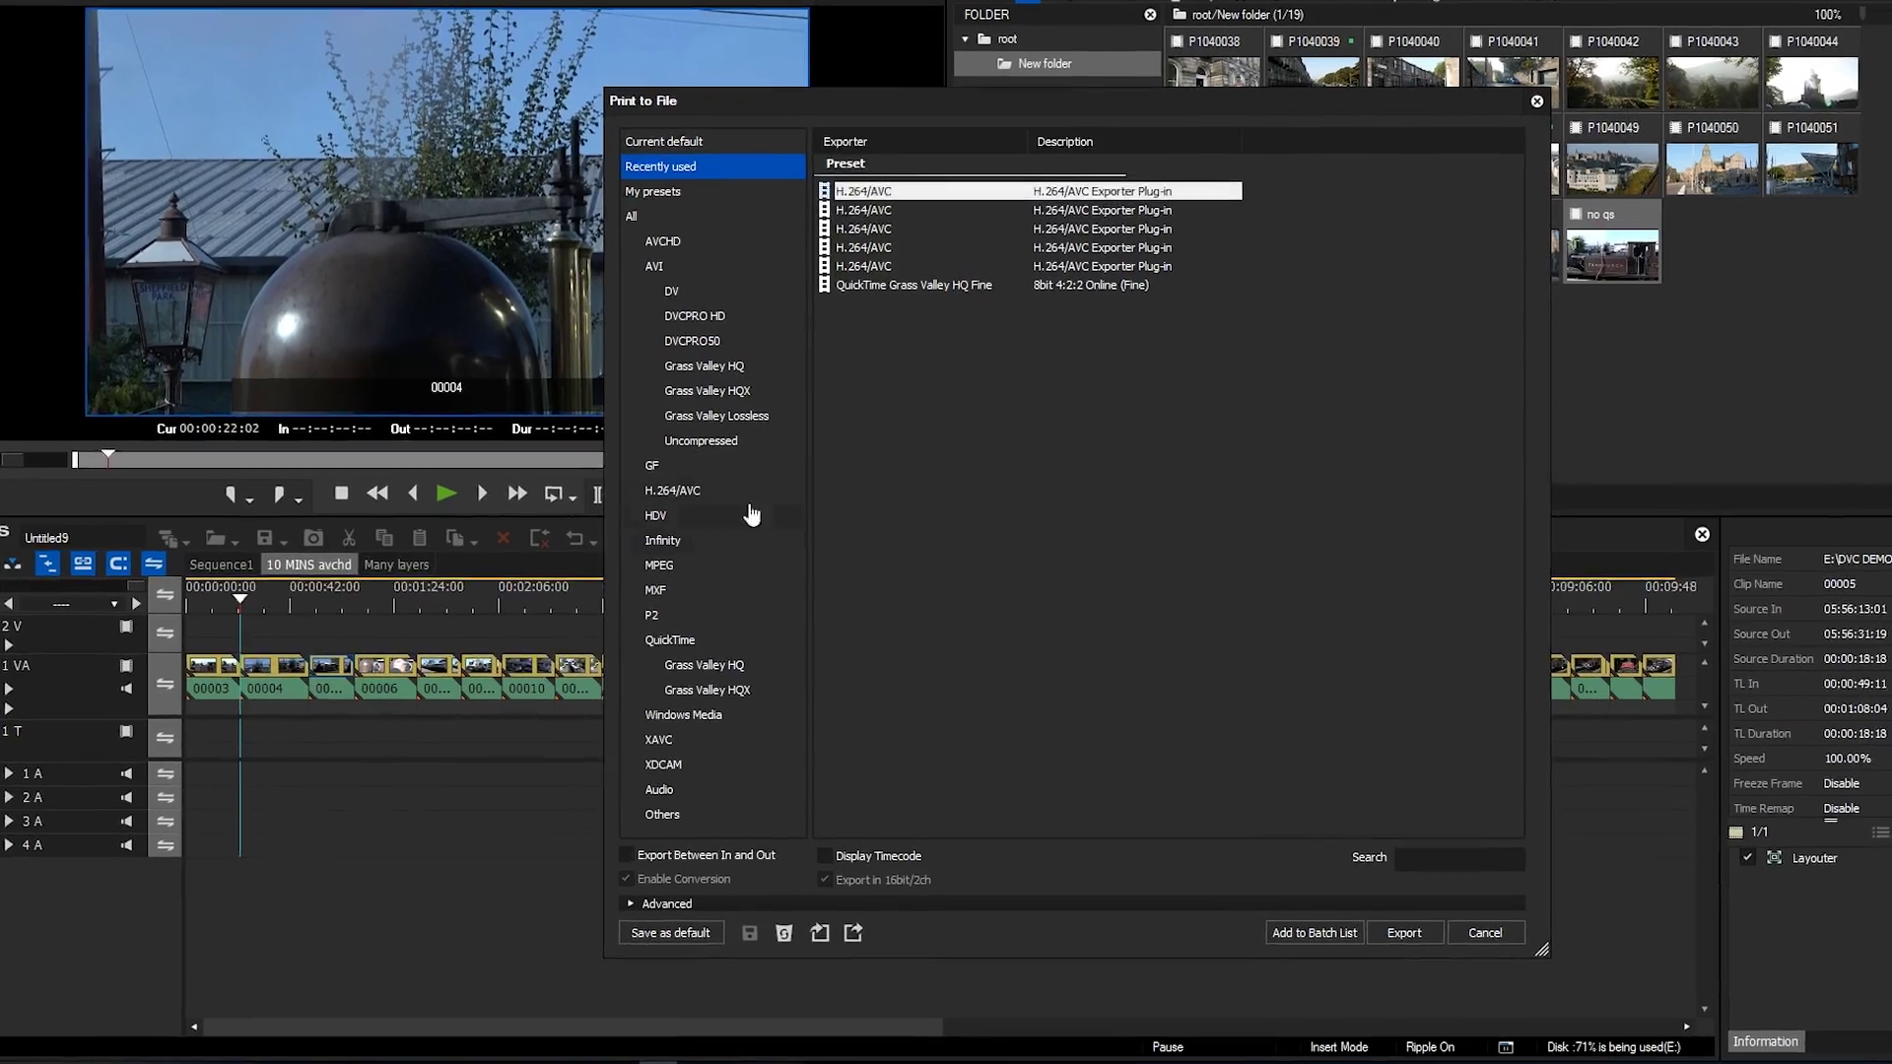
pyautogui.click(657, 487)
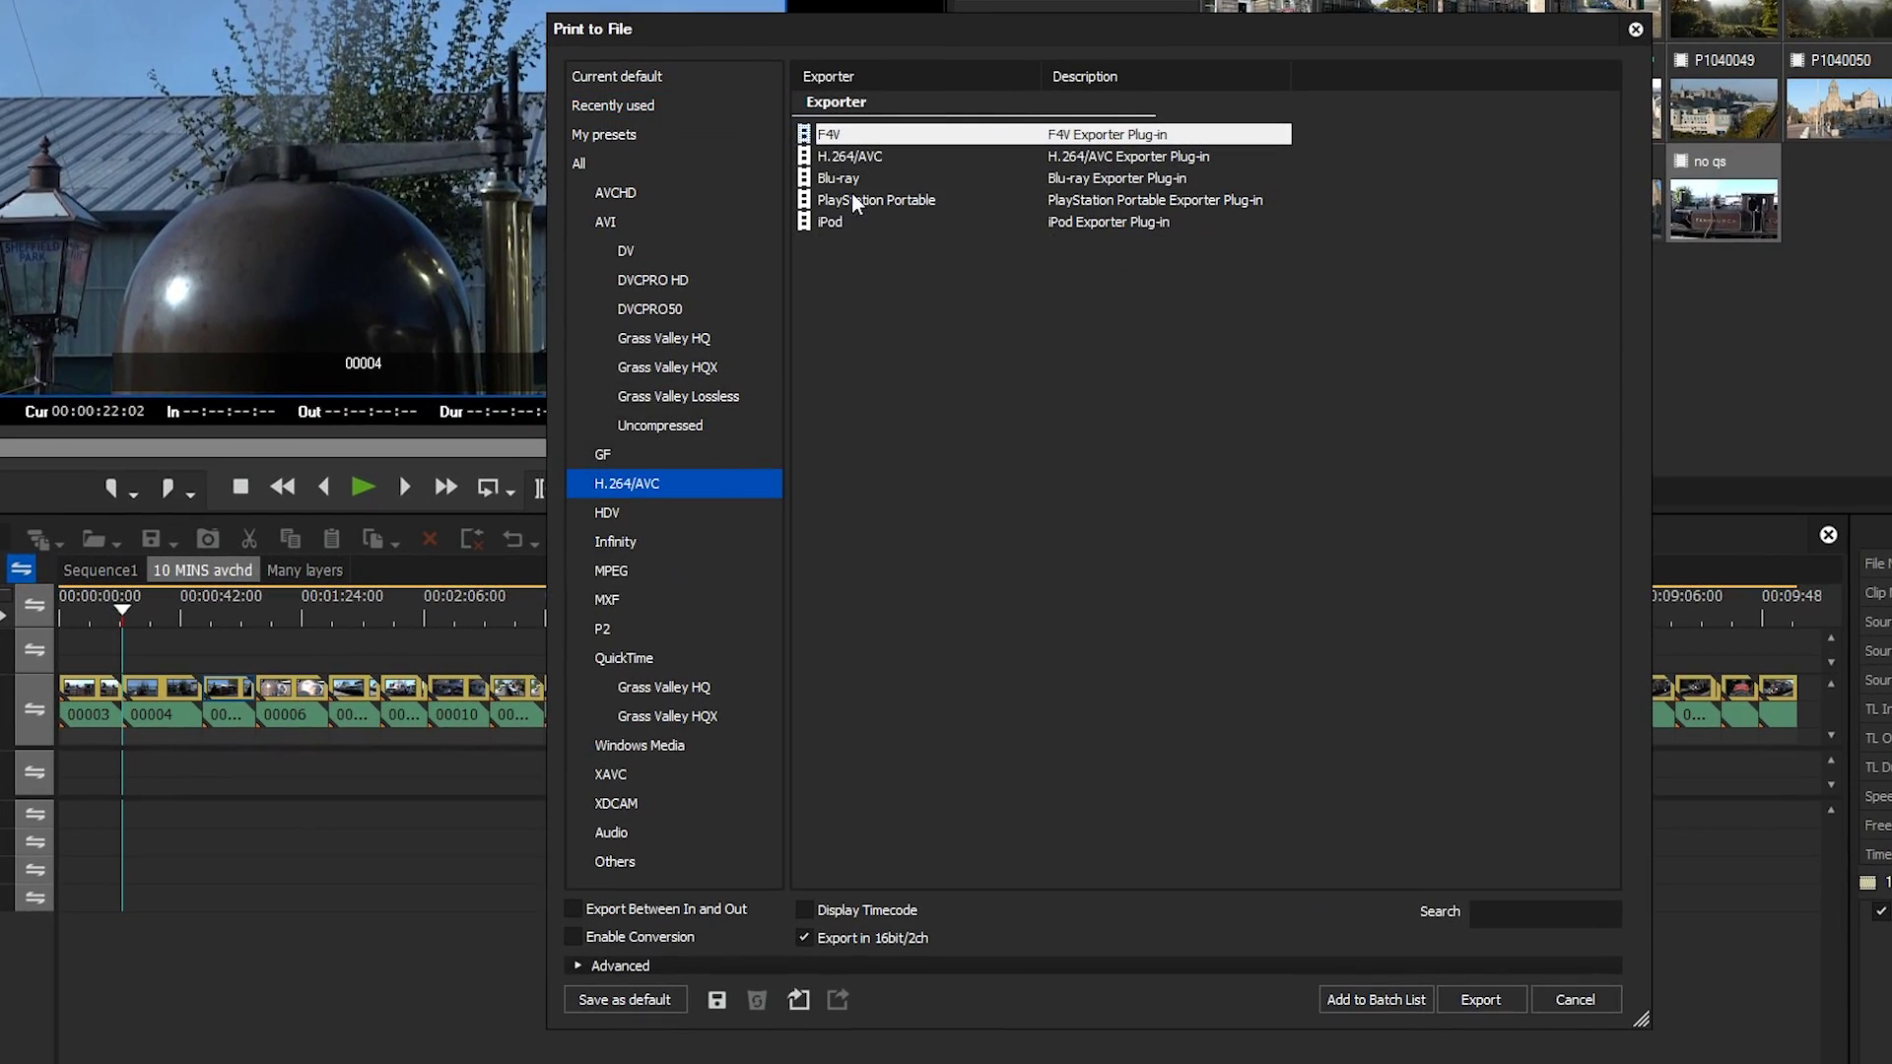
pyautogui.click(840, 158)
pyautogui.click(1449, 1000)
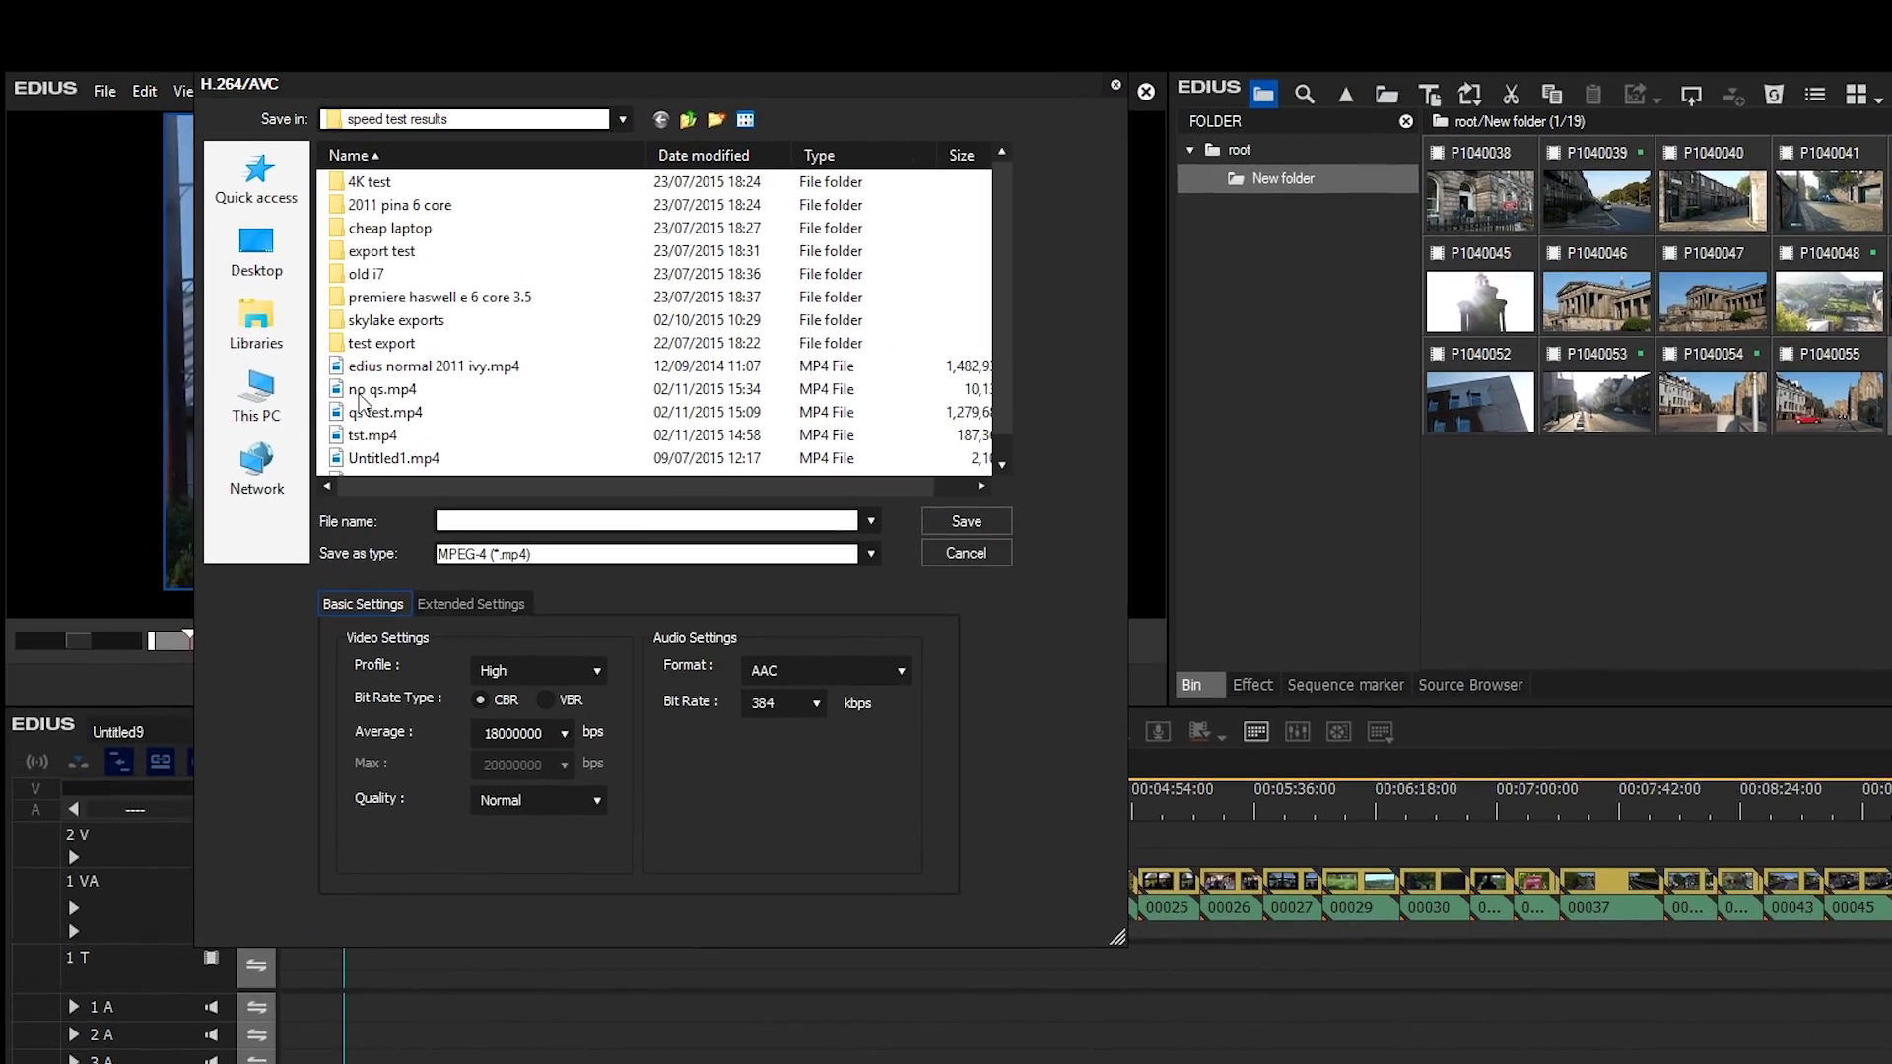
# - Render the timeline to no qs.mp4 with VBR and no Quick Sync encoding
pyautogui.click(362, 392)
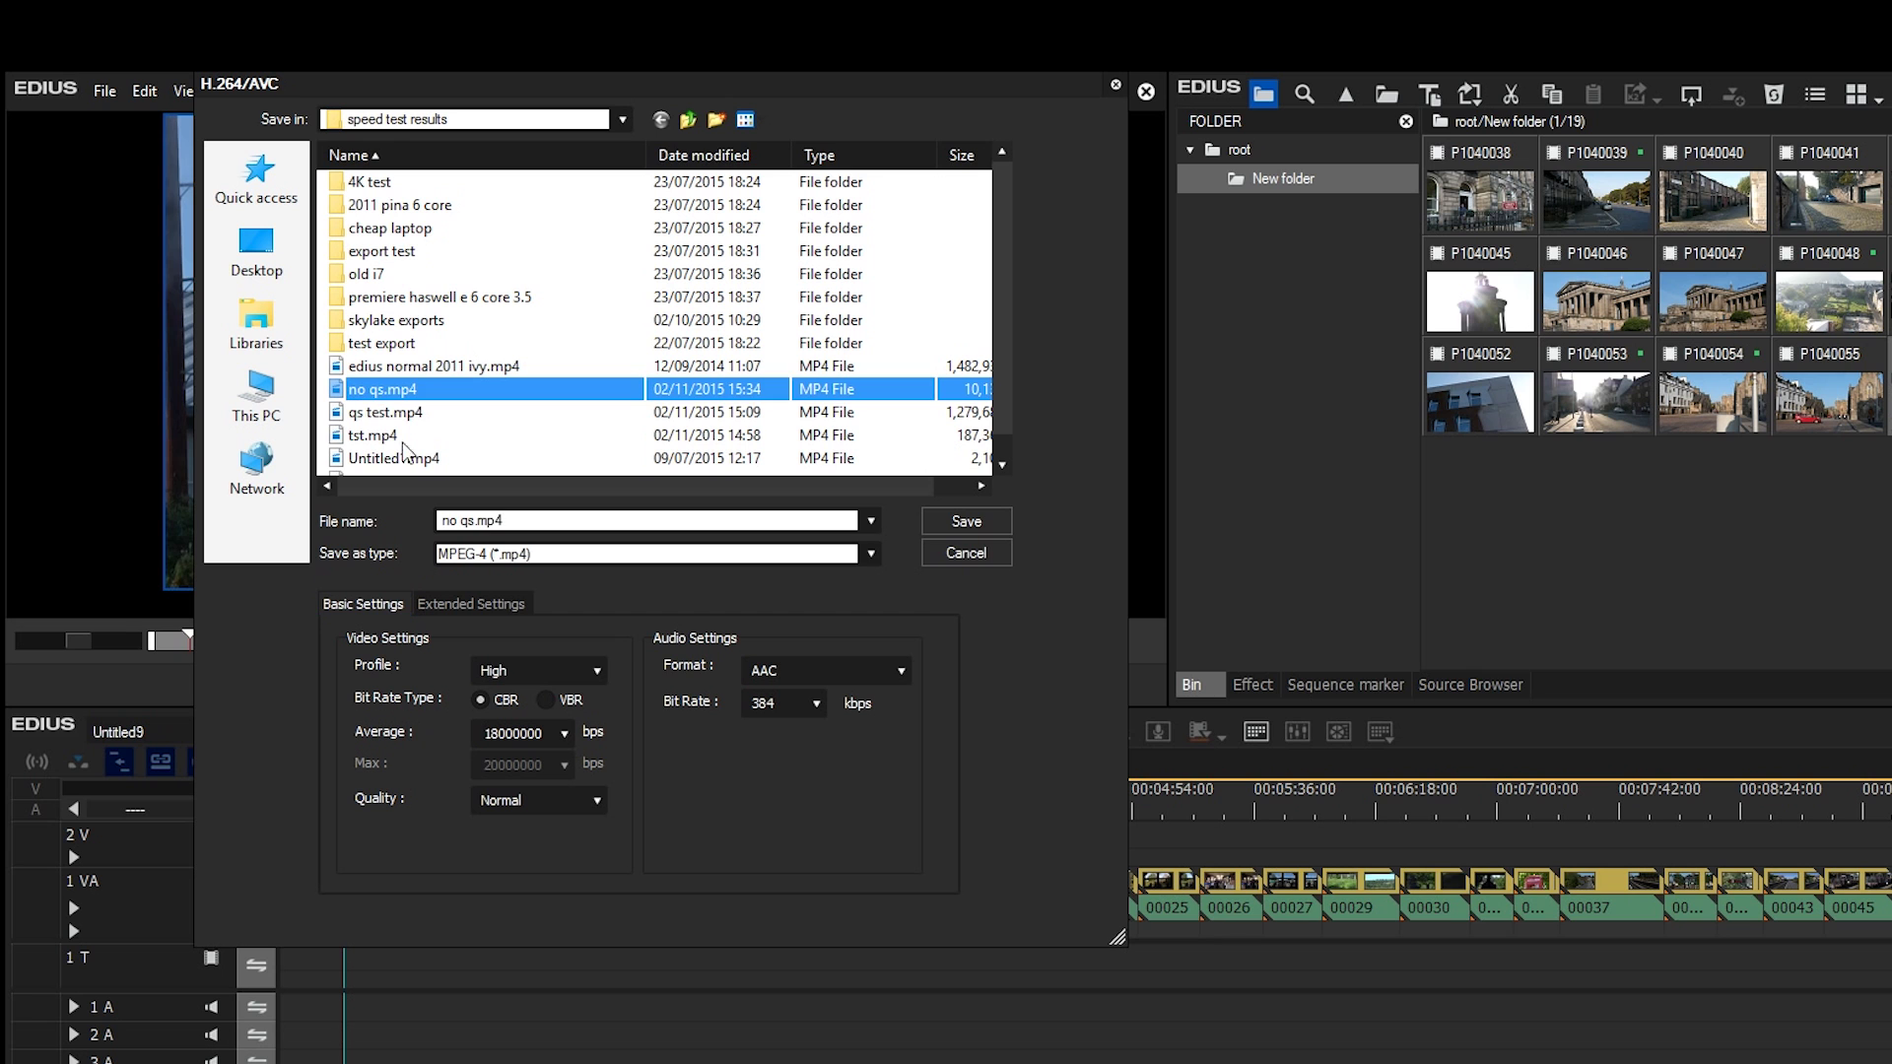
pyautogui.click(570, 701)
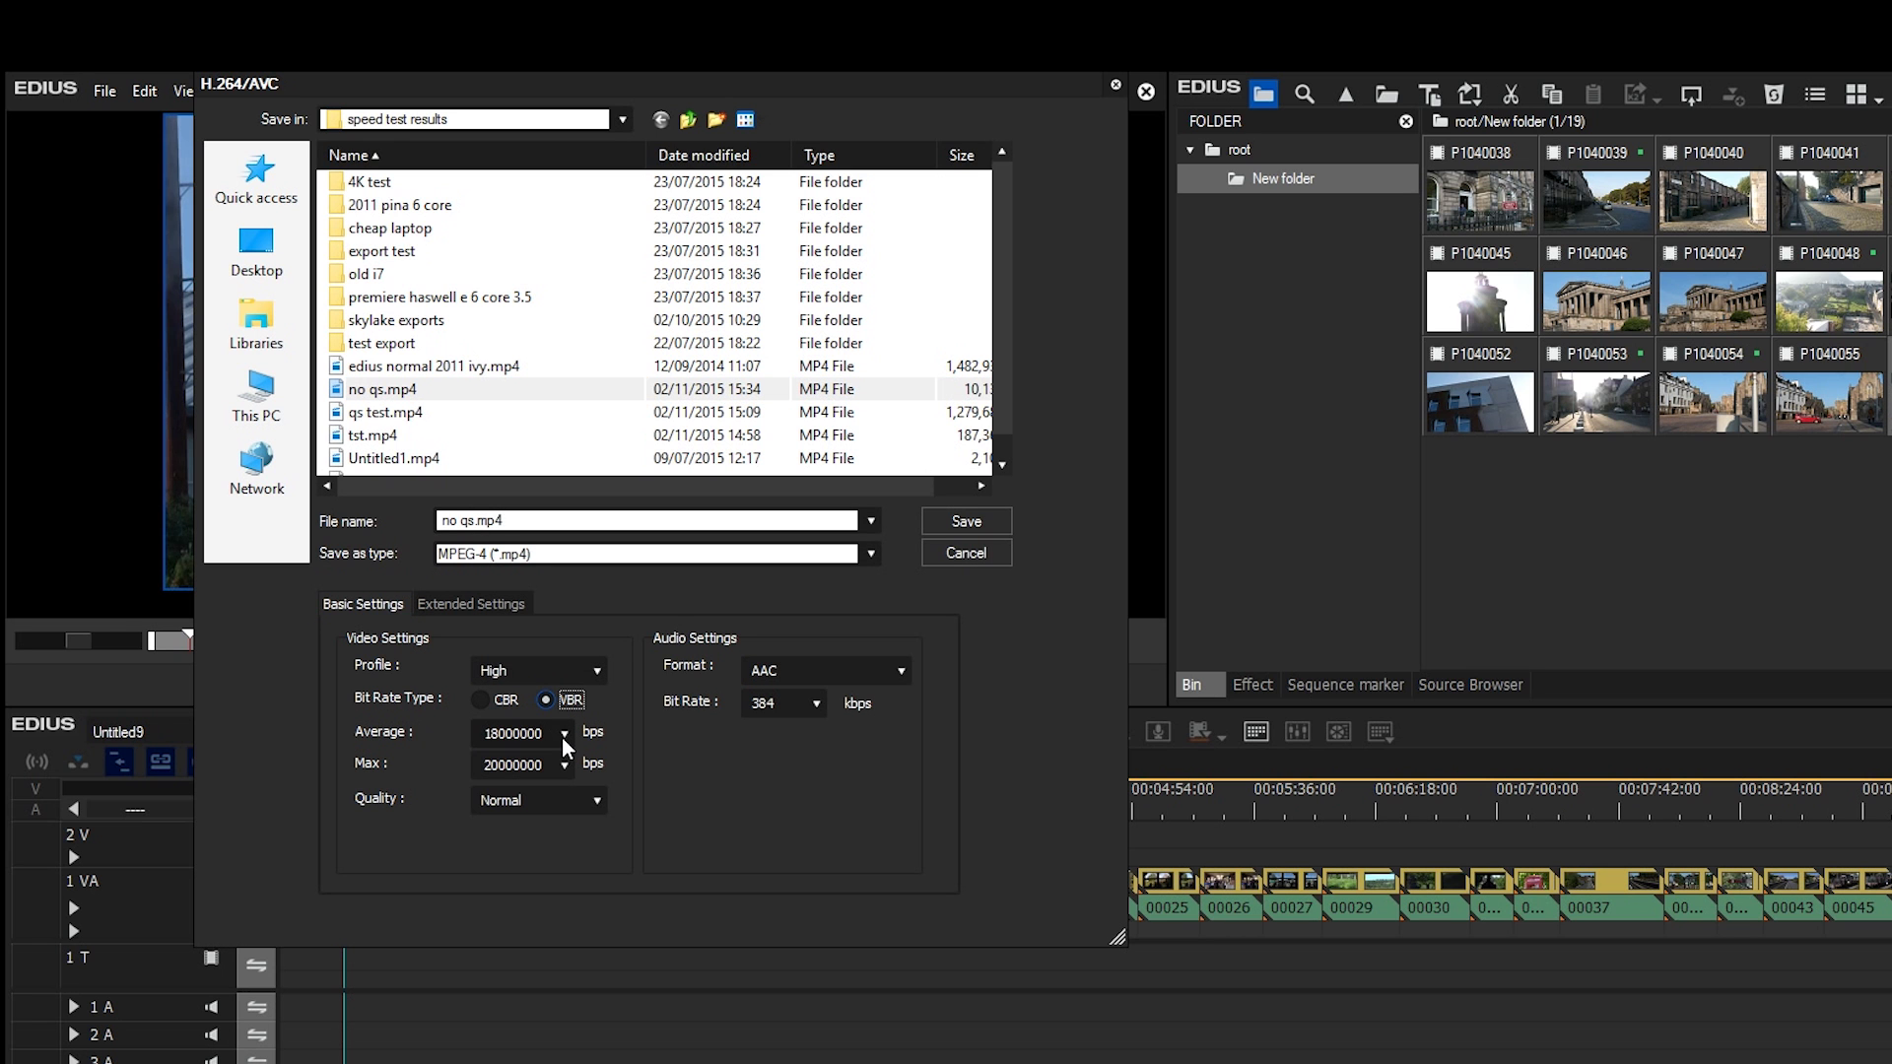
pyautogui.click(965, 522)
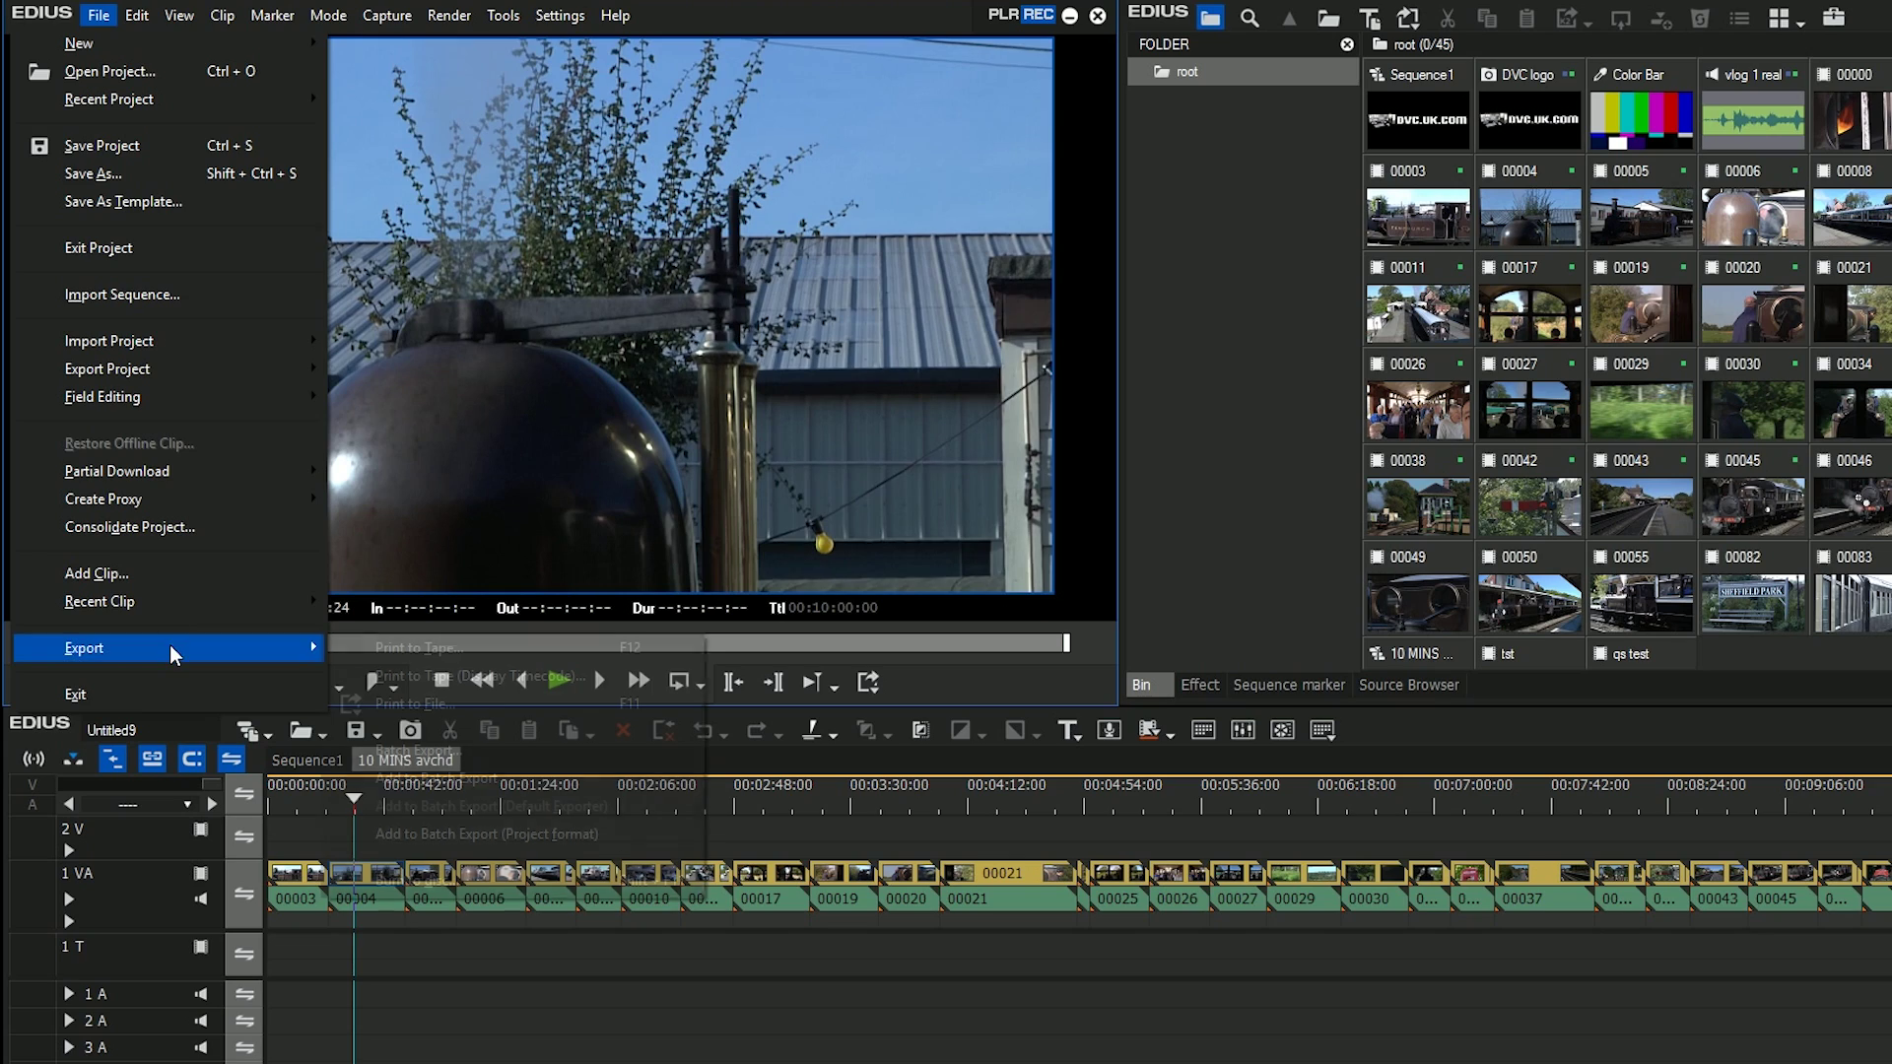
# - Reopen Print to File and select the H.264/AVC exporter again, briefly trying Blu-ray
pyautogui.moveTo(170, 644)
pyautogui.click(464, 706)
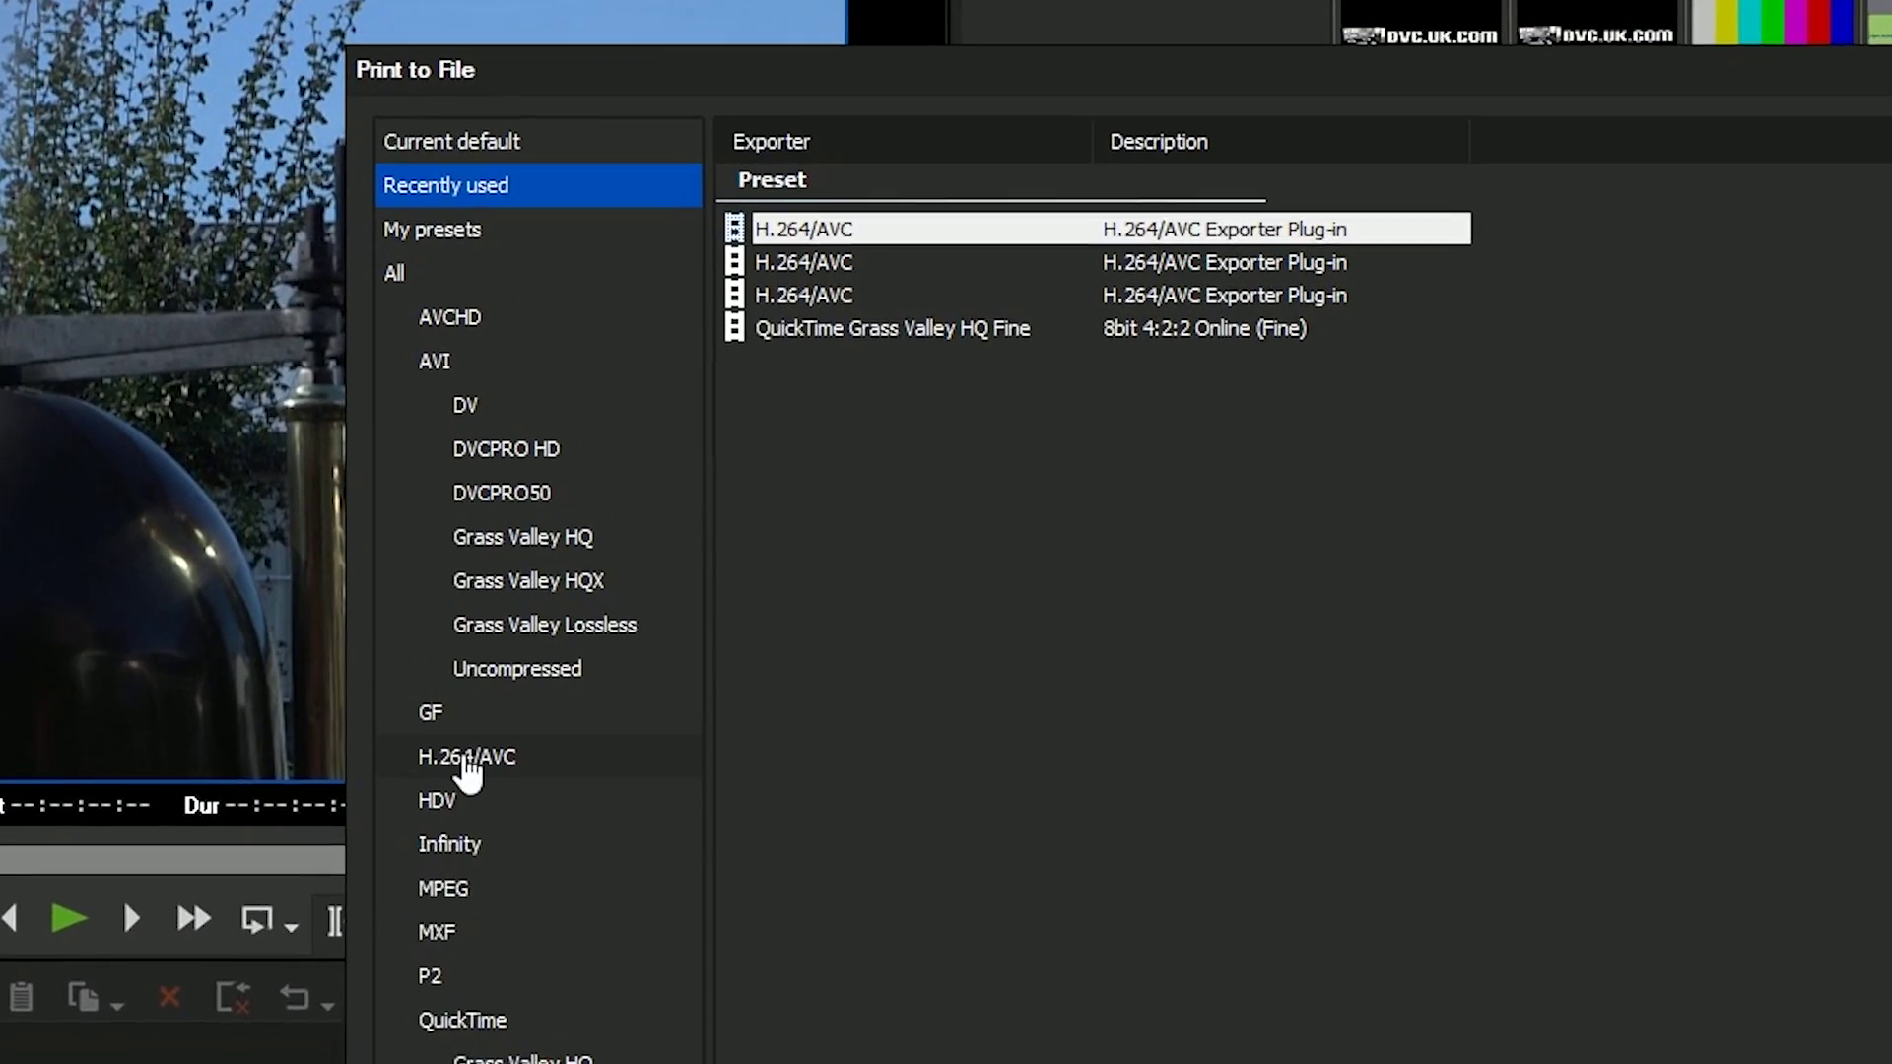
pyautogui.click(468, 760)
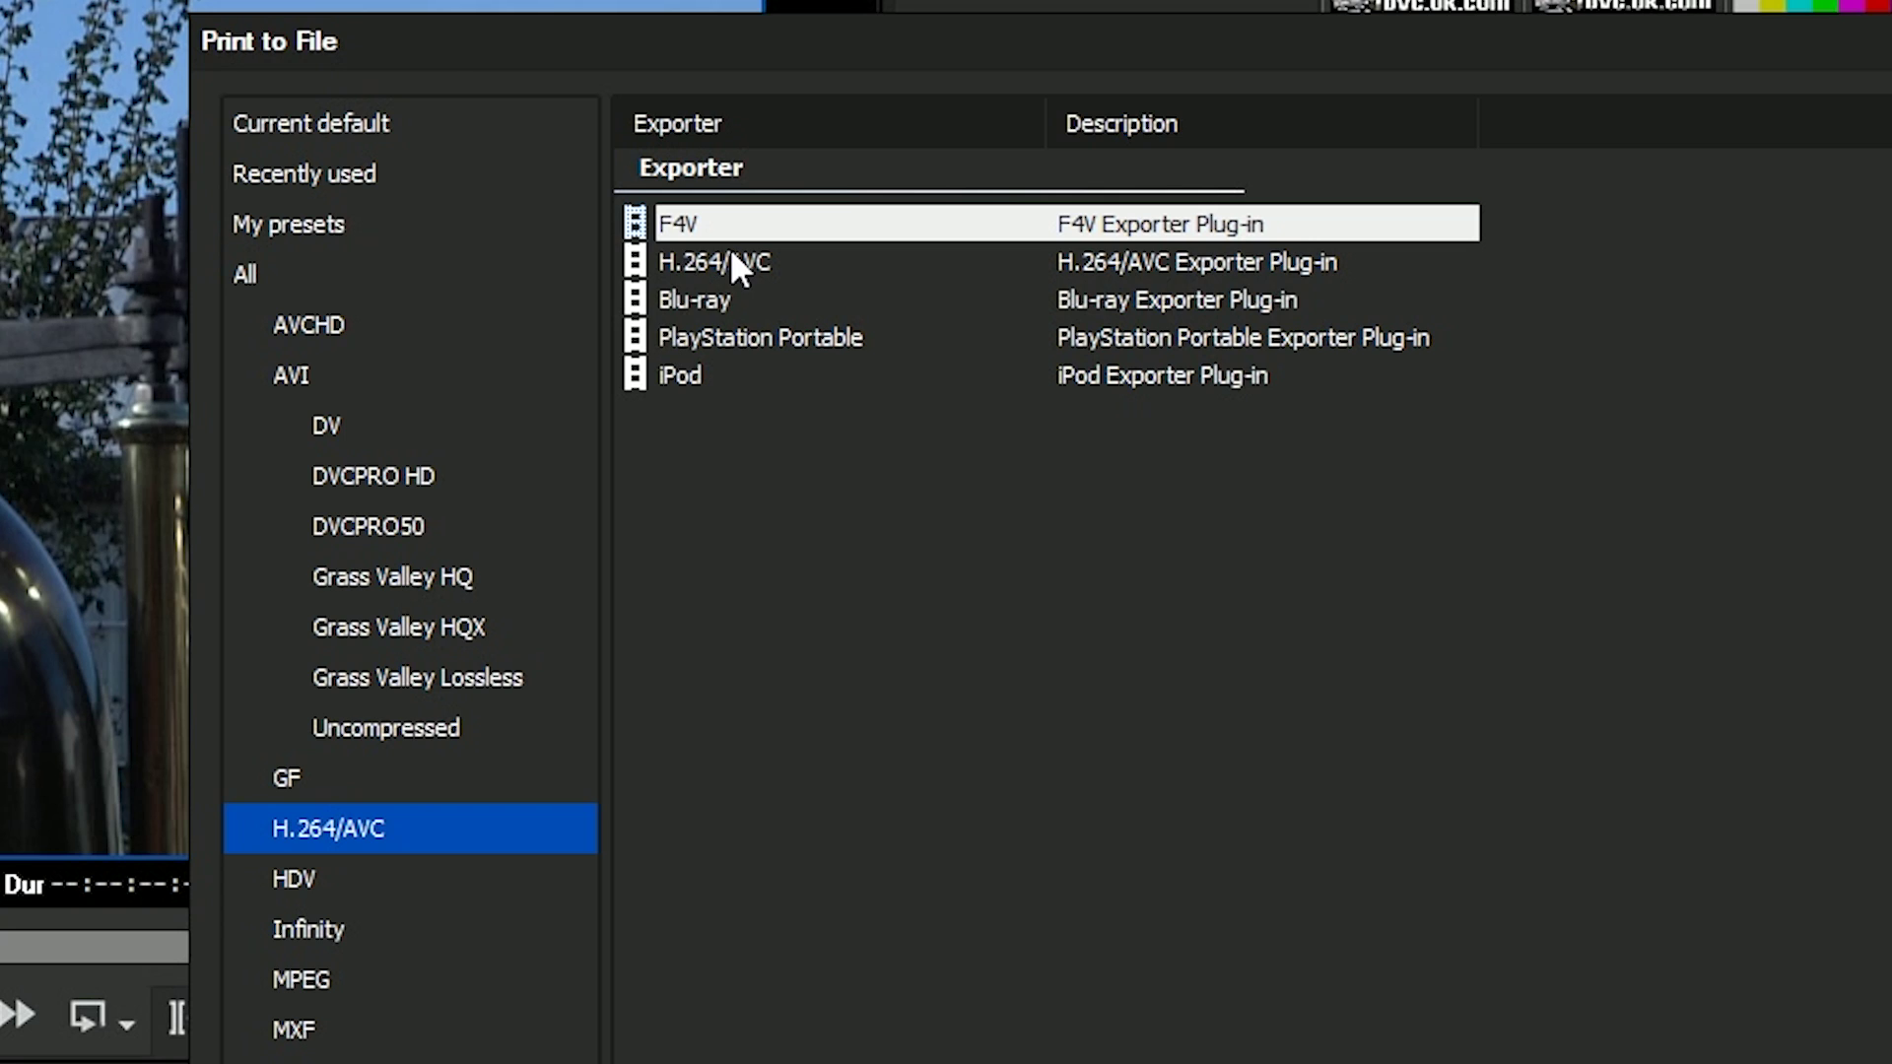
pyautogui.click(731, 259)
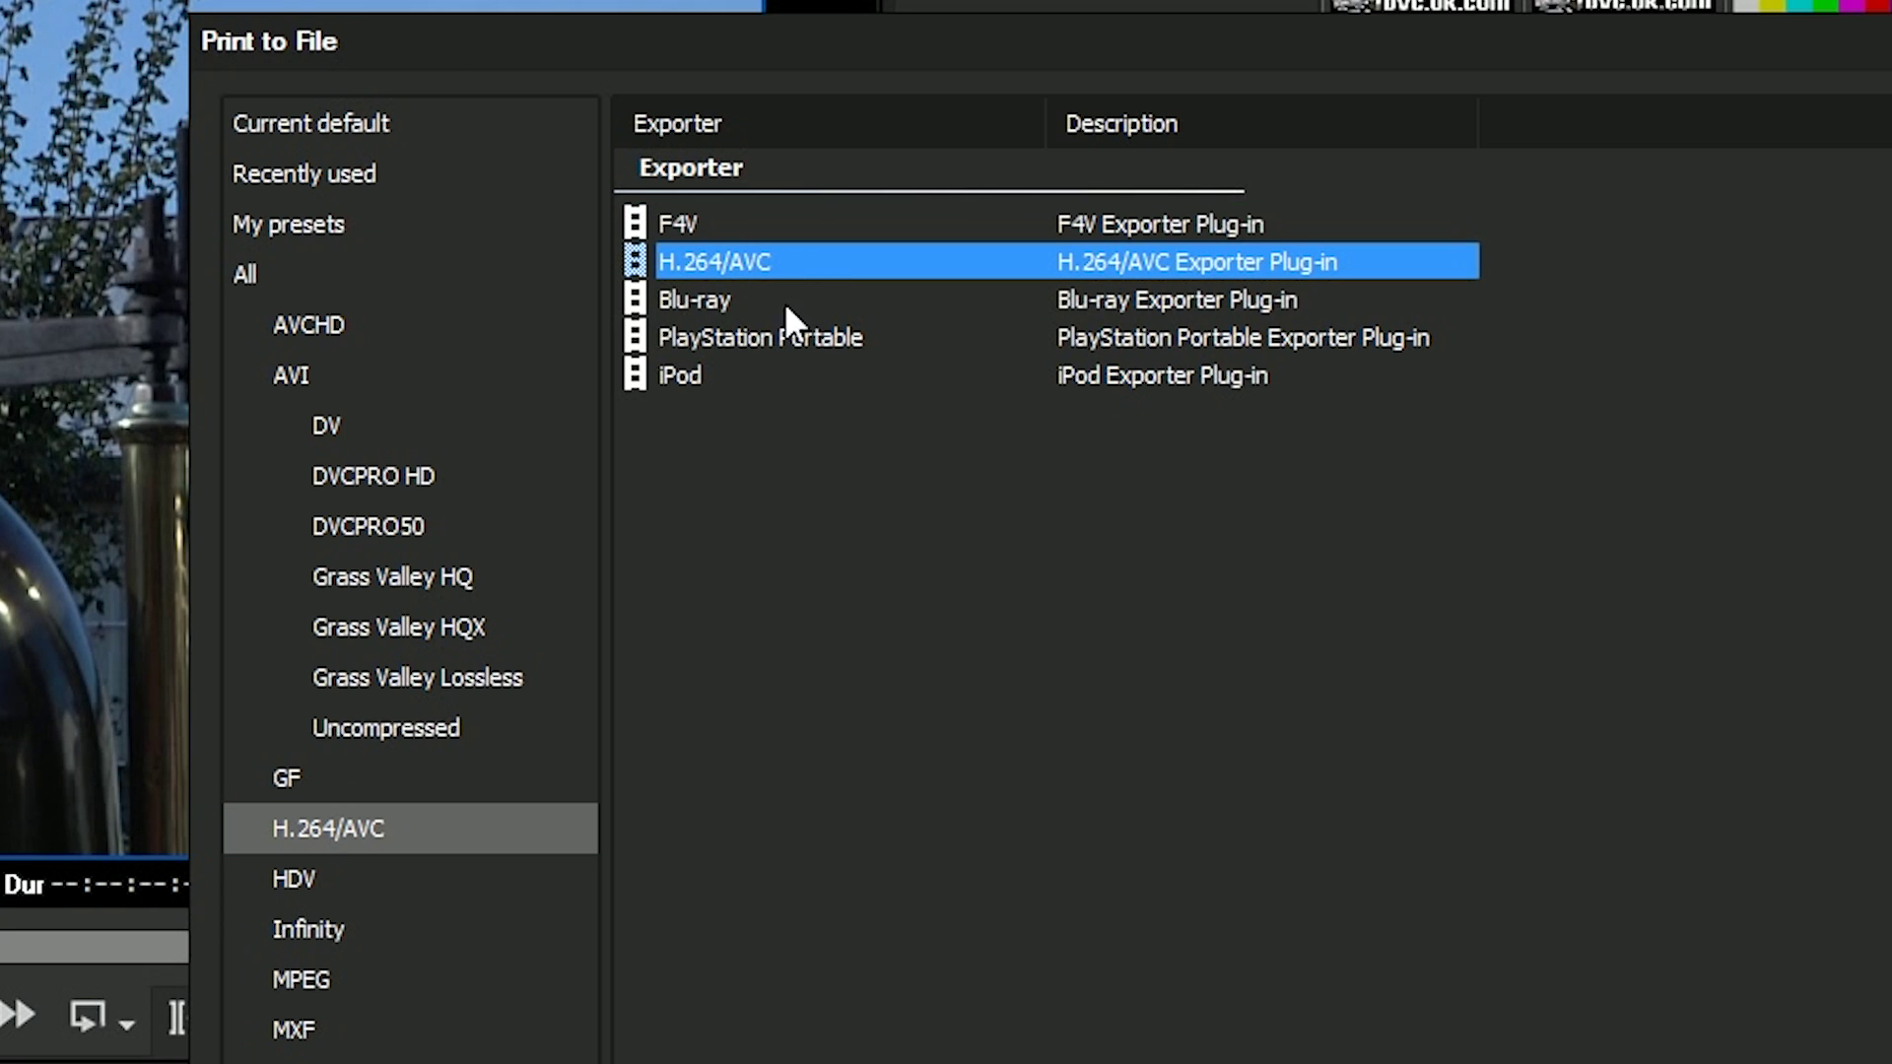
pyautogui.click(737, 302)
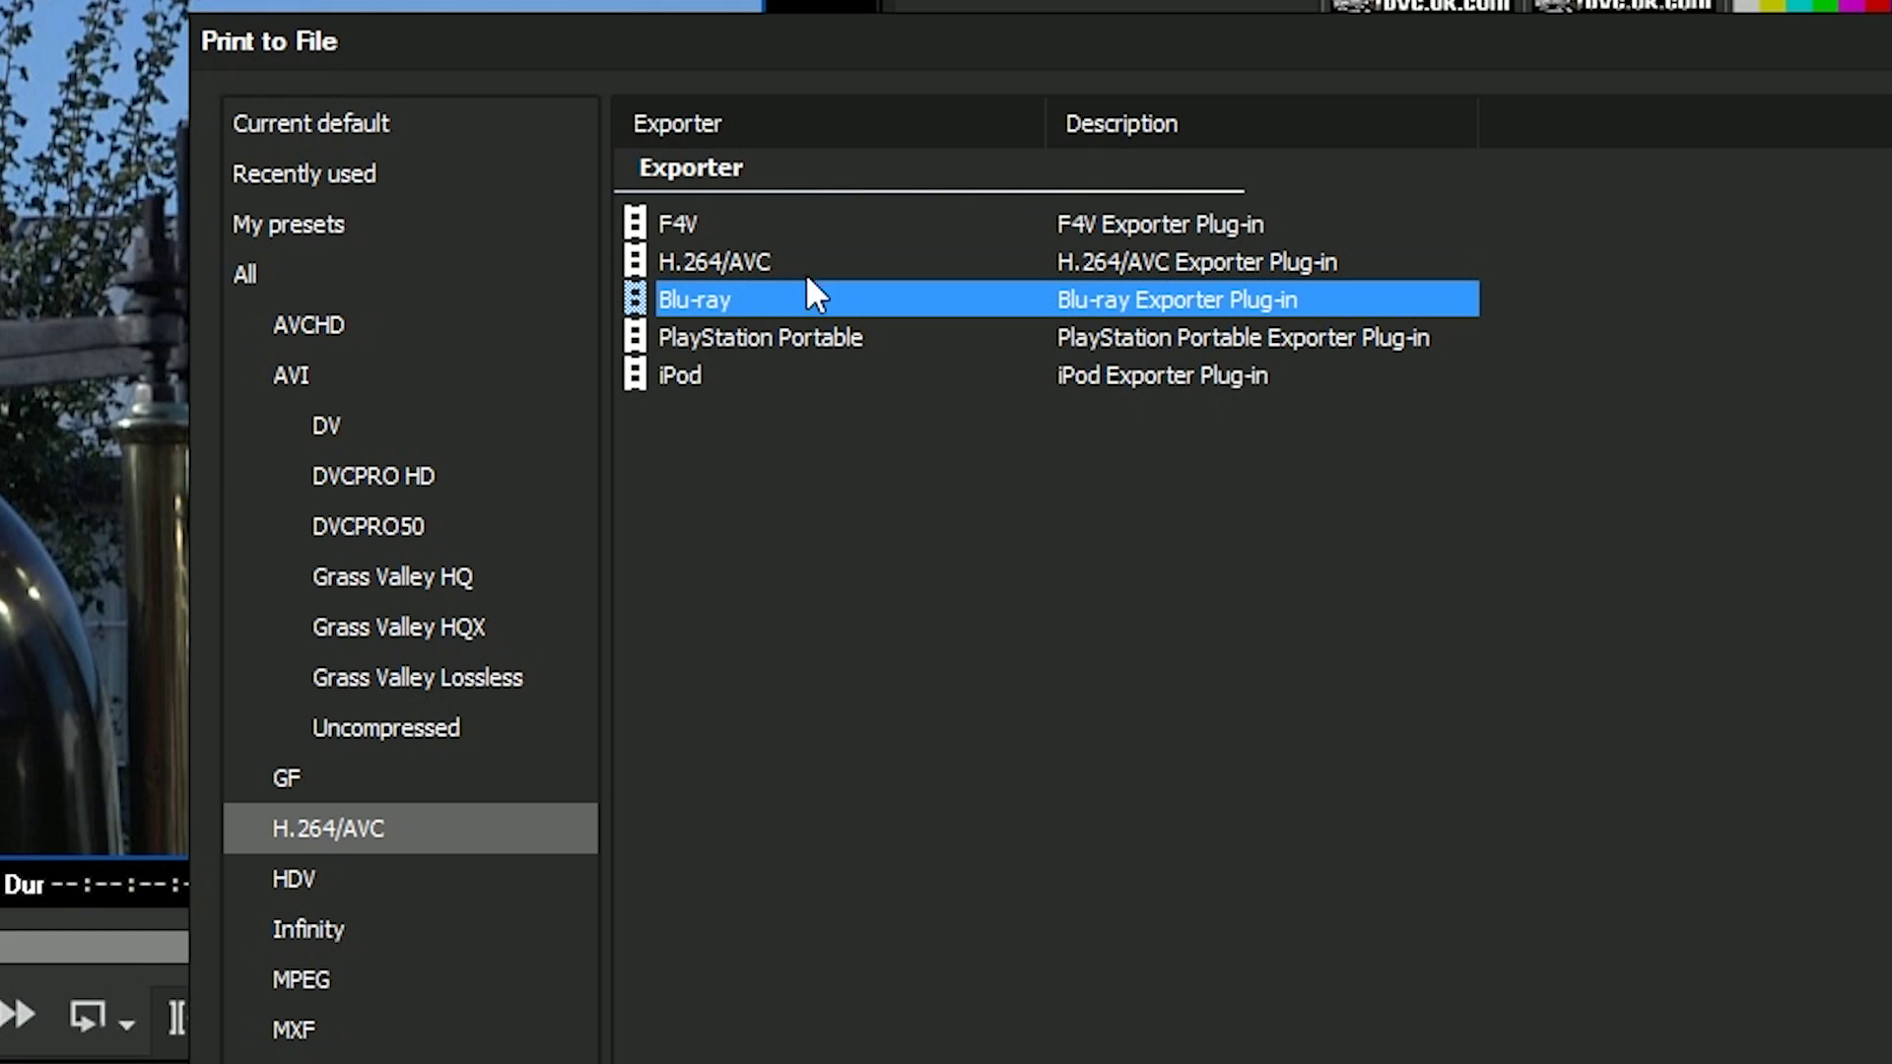
pyautogui.click(759, 264)
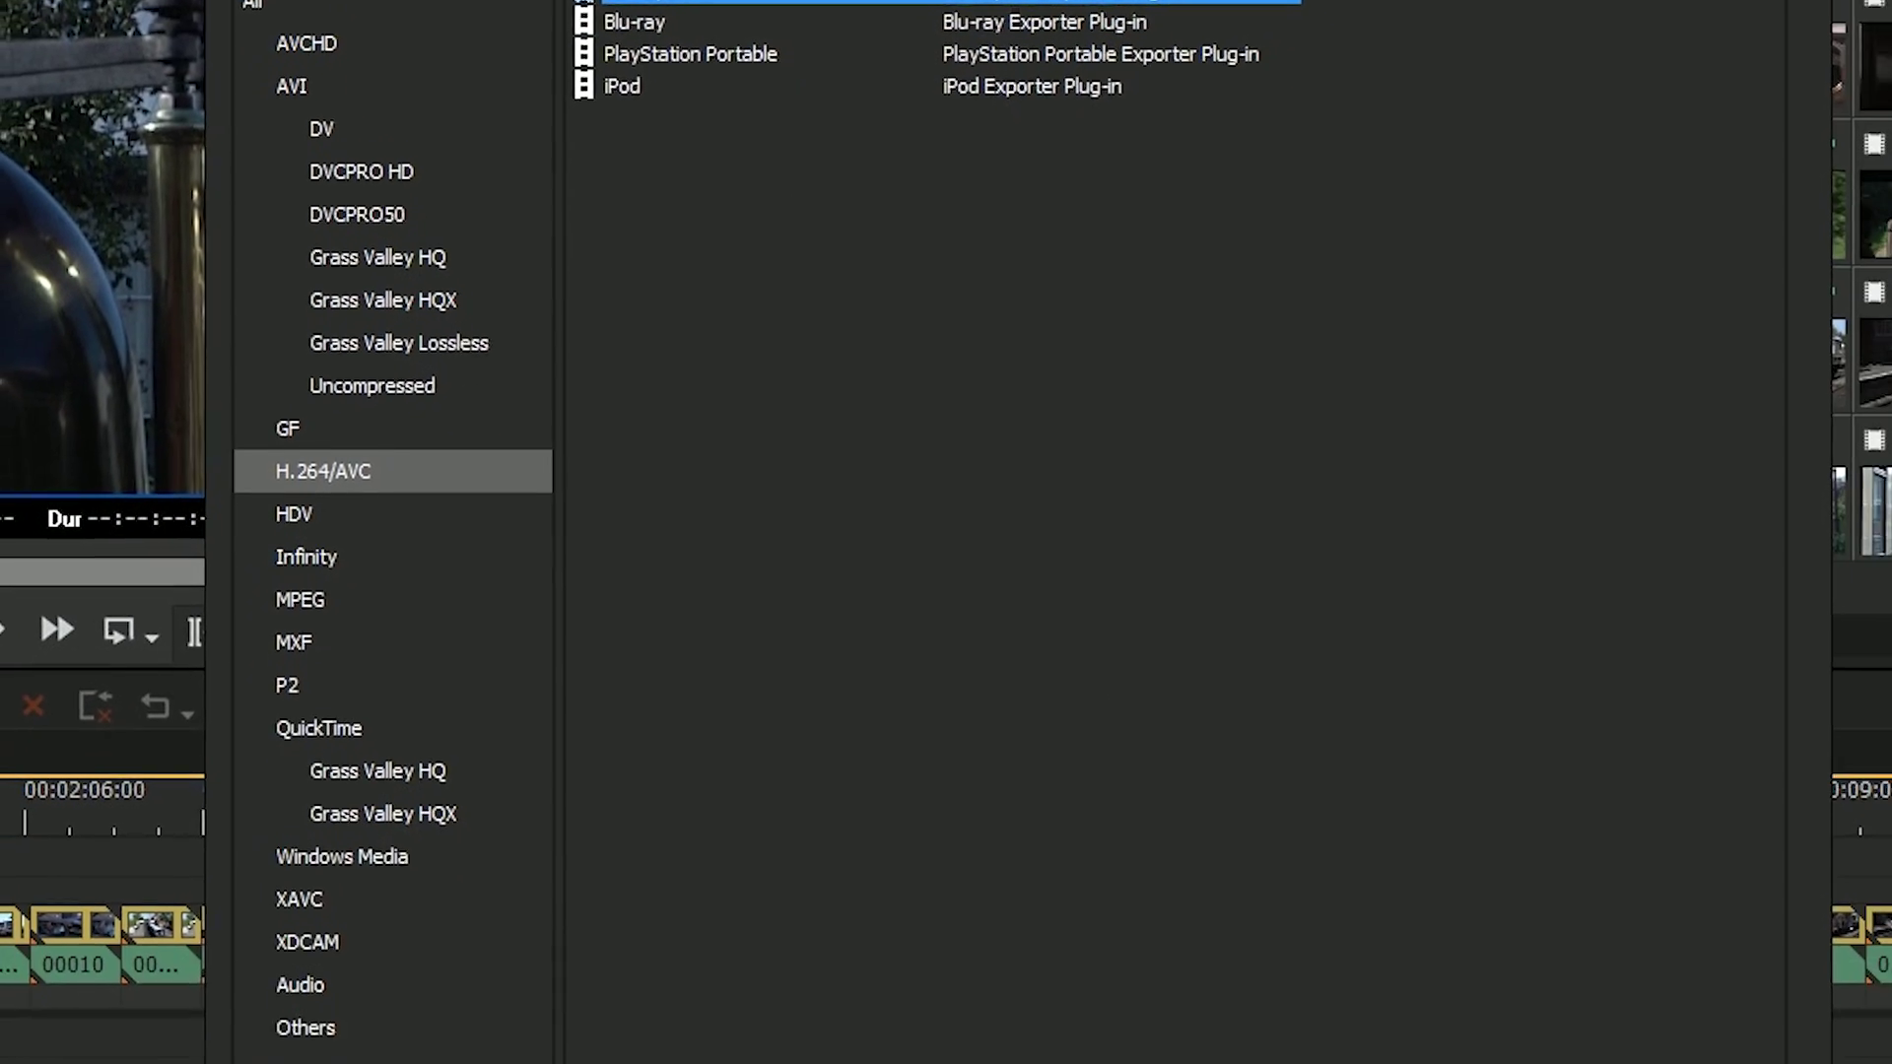
pyautogui.click(1437, 967)
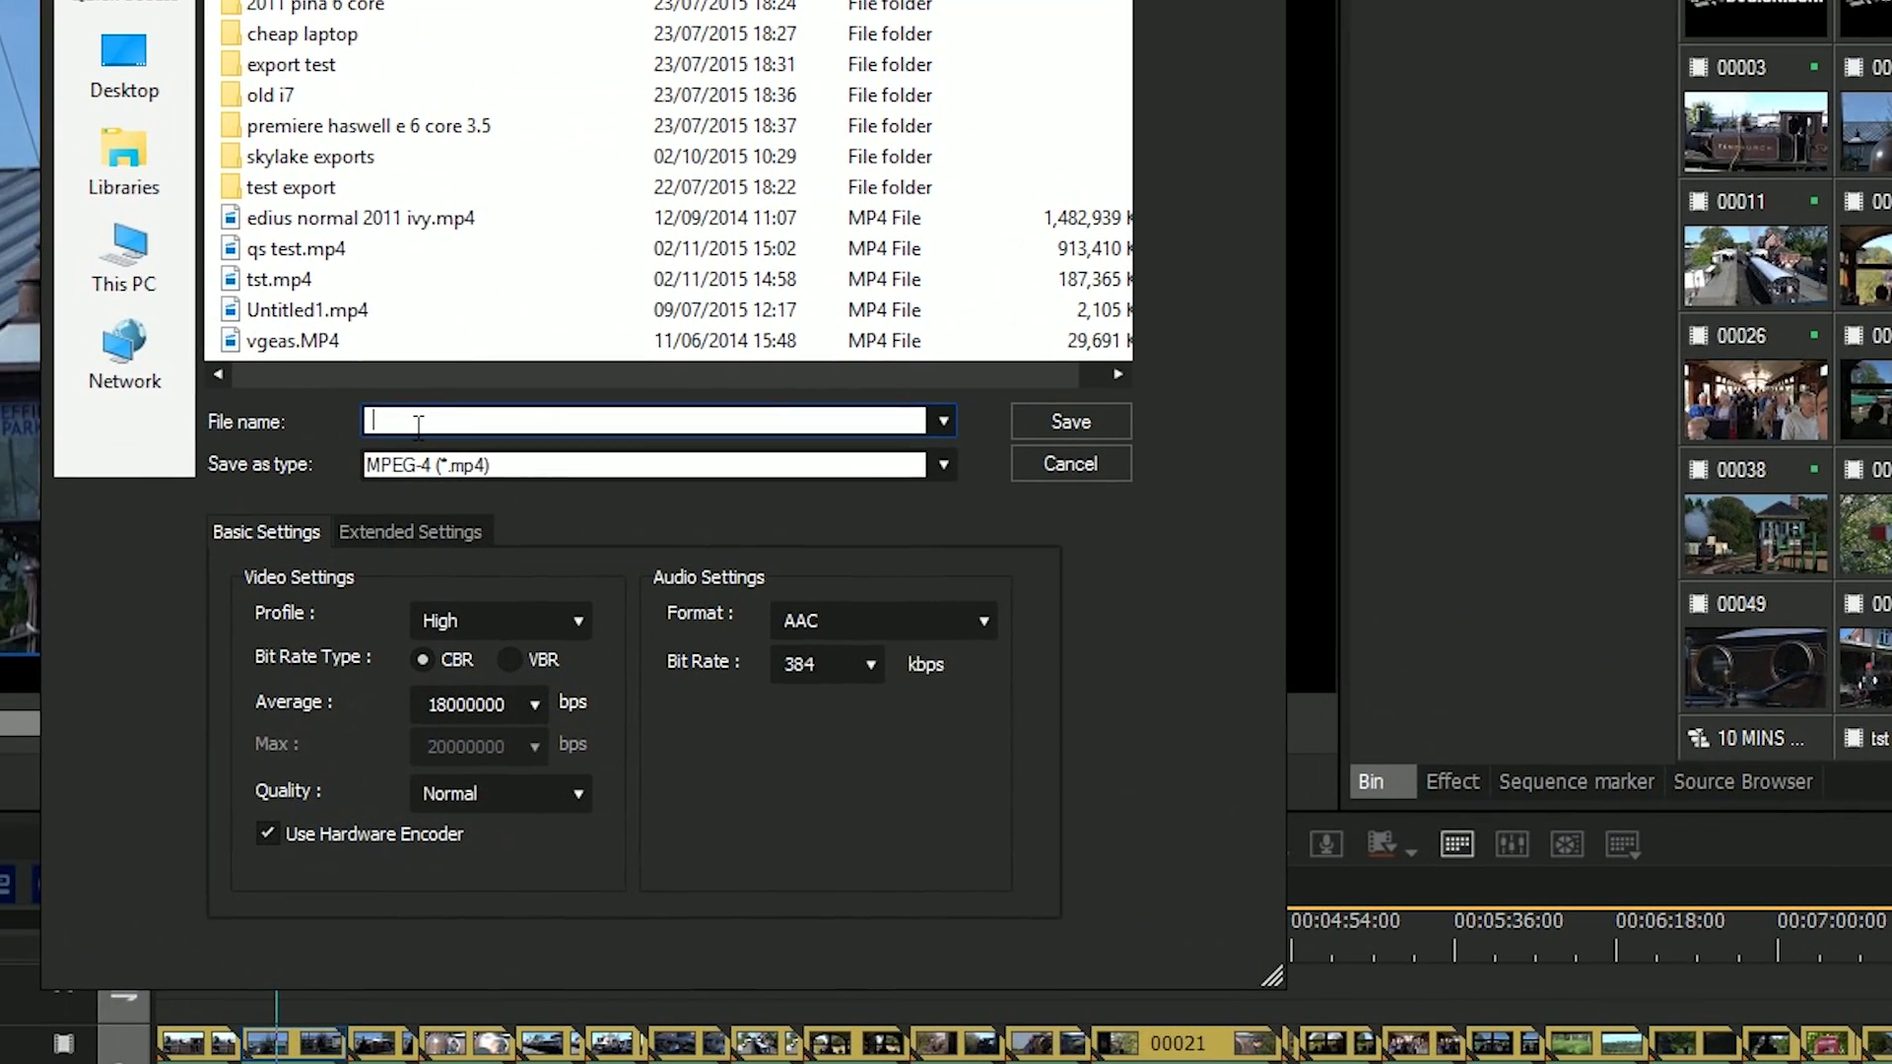
# - Name the file QS TEST, choose VBR with a maximum rate and 17M average, and start exporting
pyautogui.write('QS T')
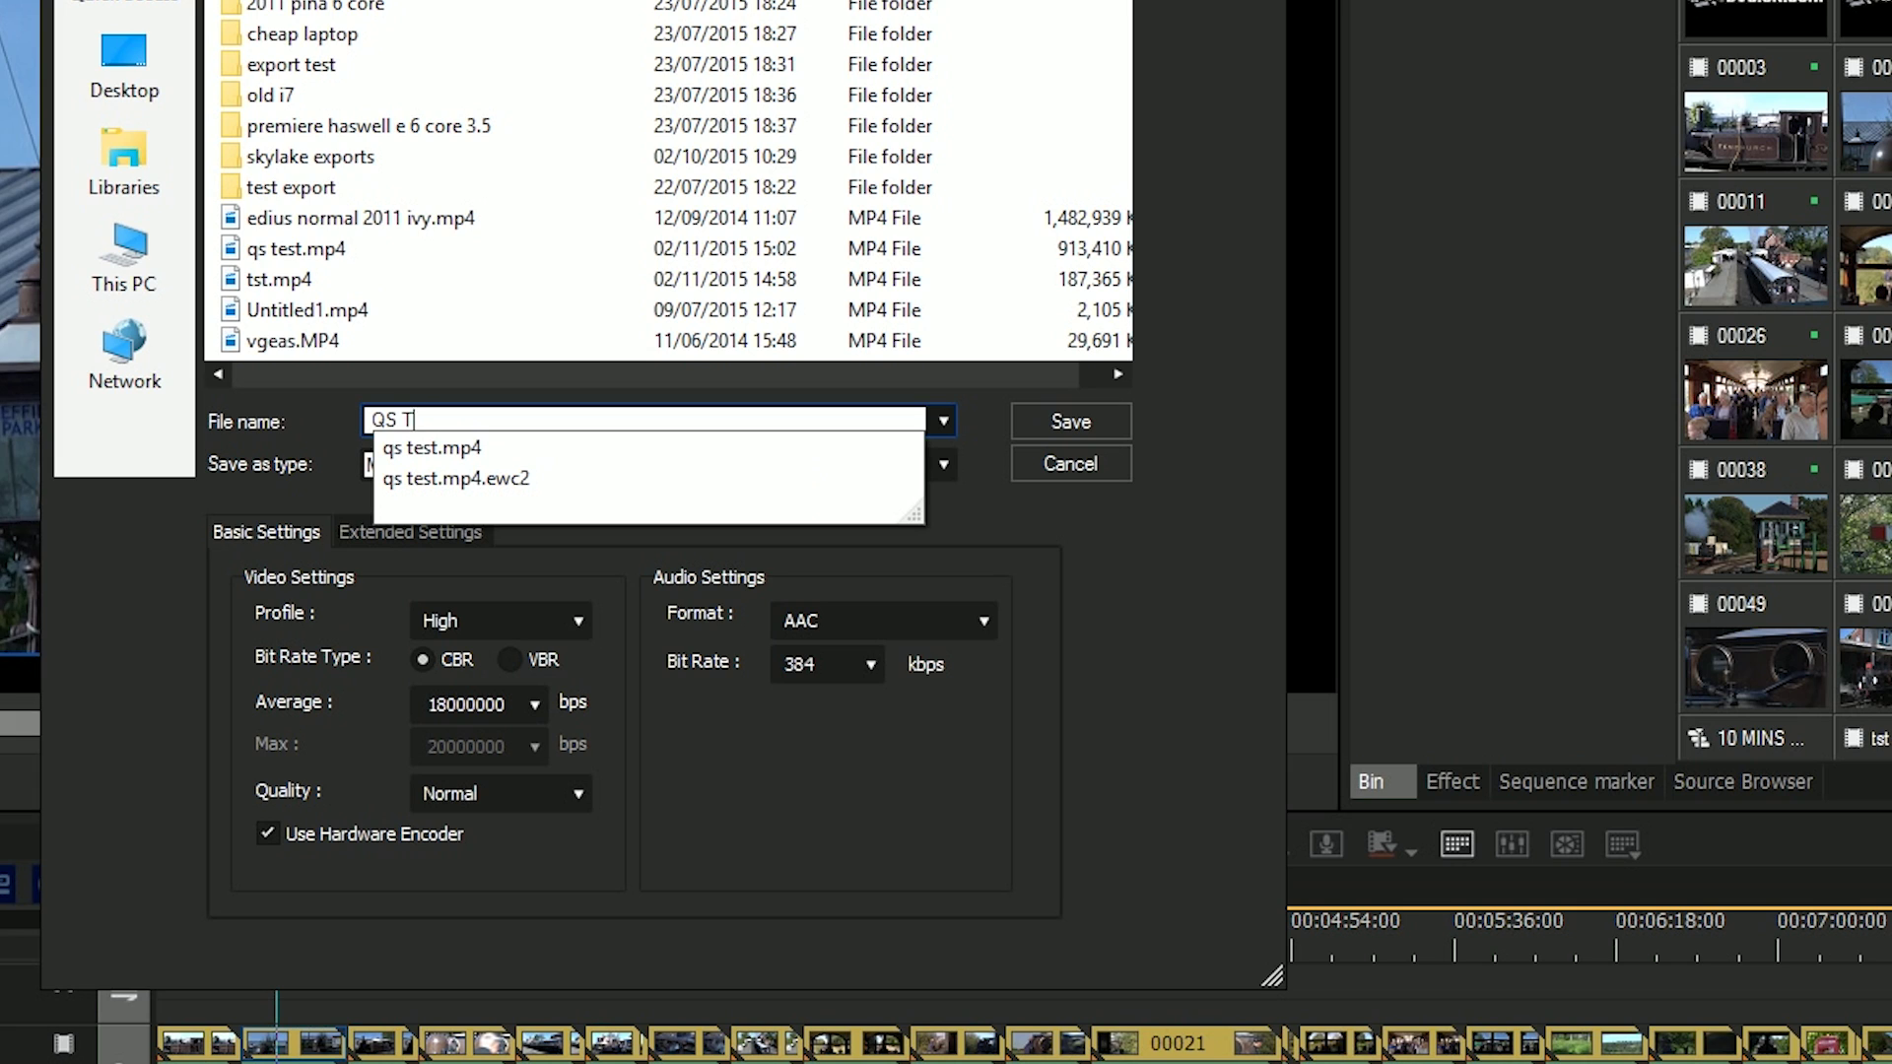
pyautogui.write('EST')
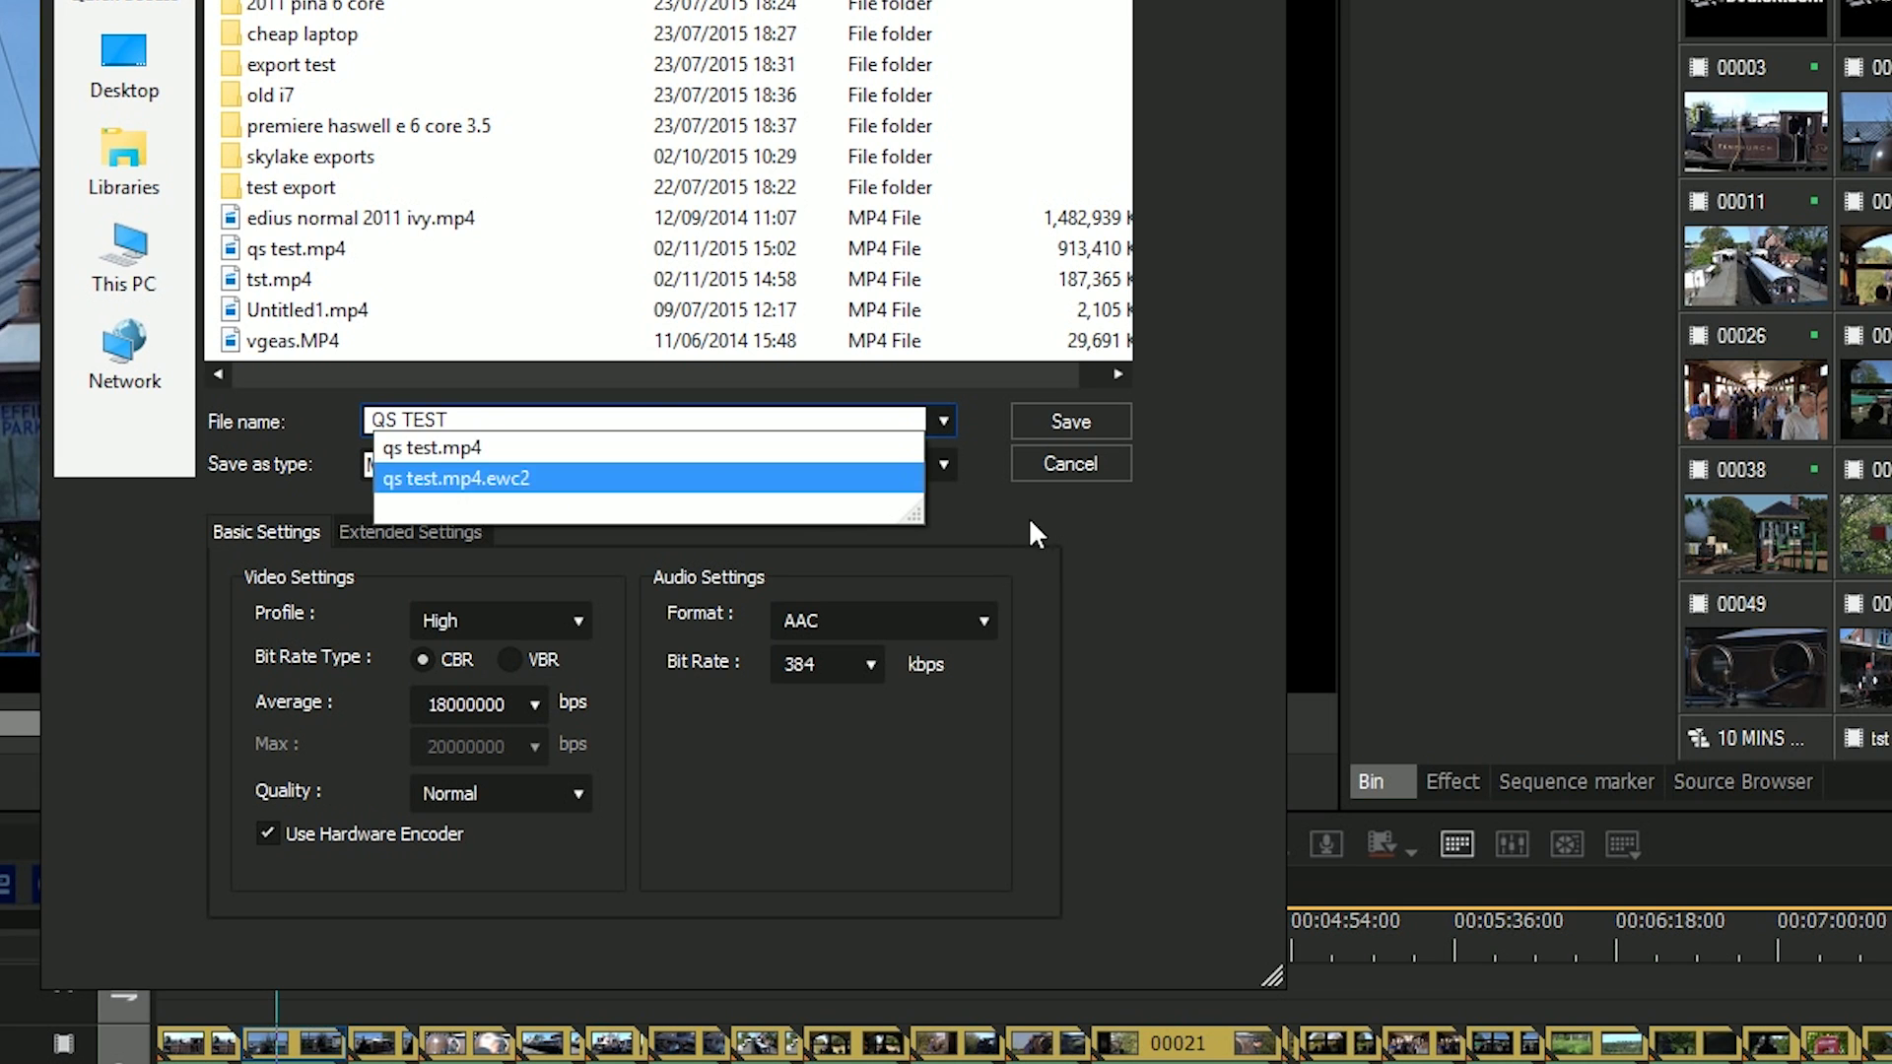
pyautogui.click(1055, 537)
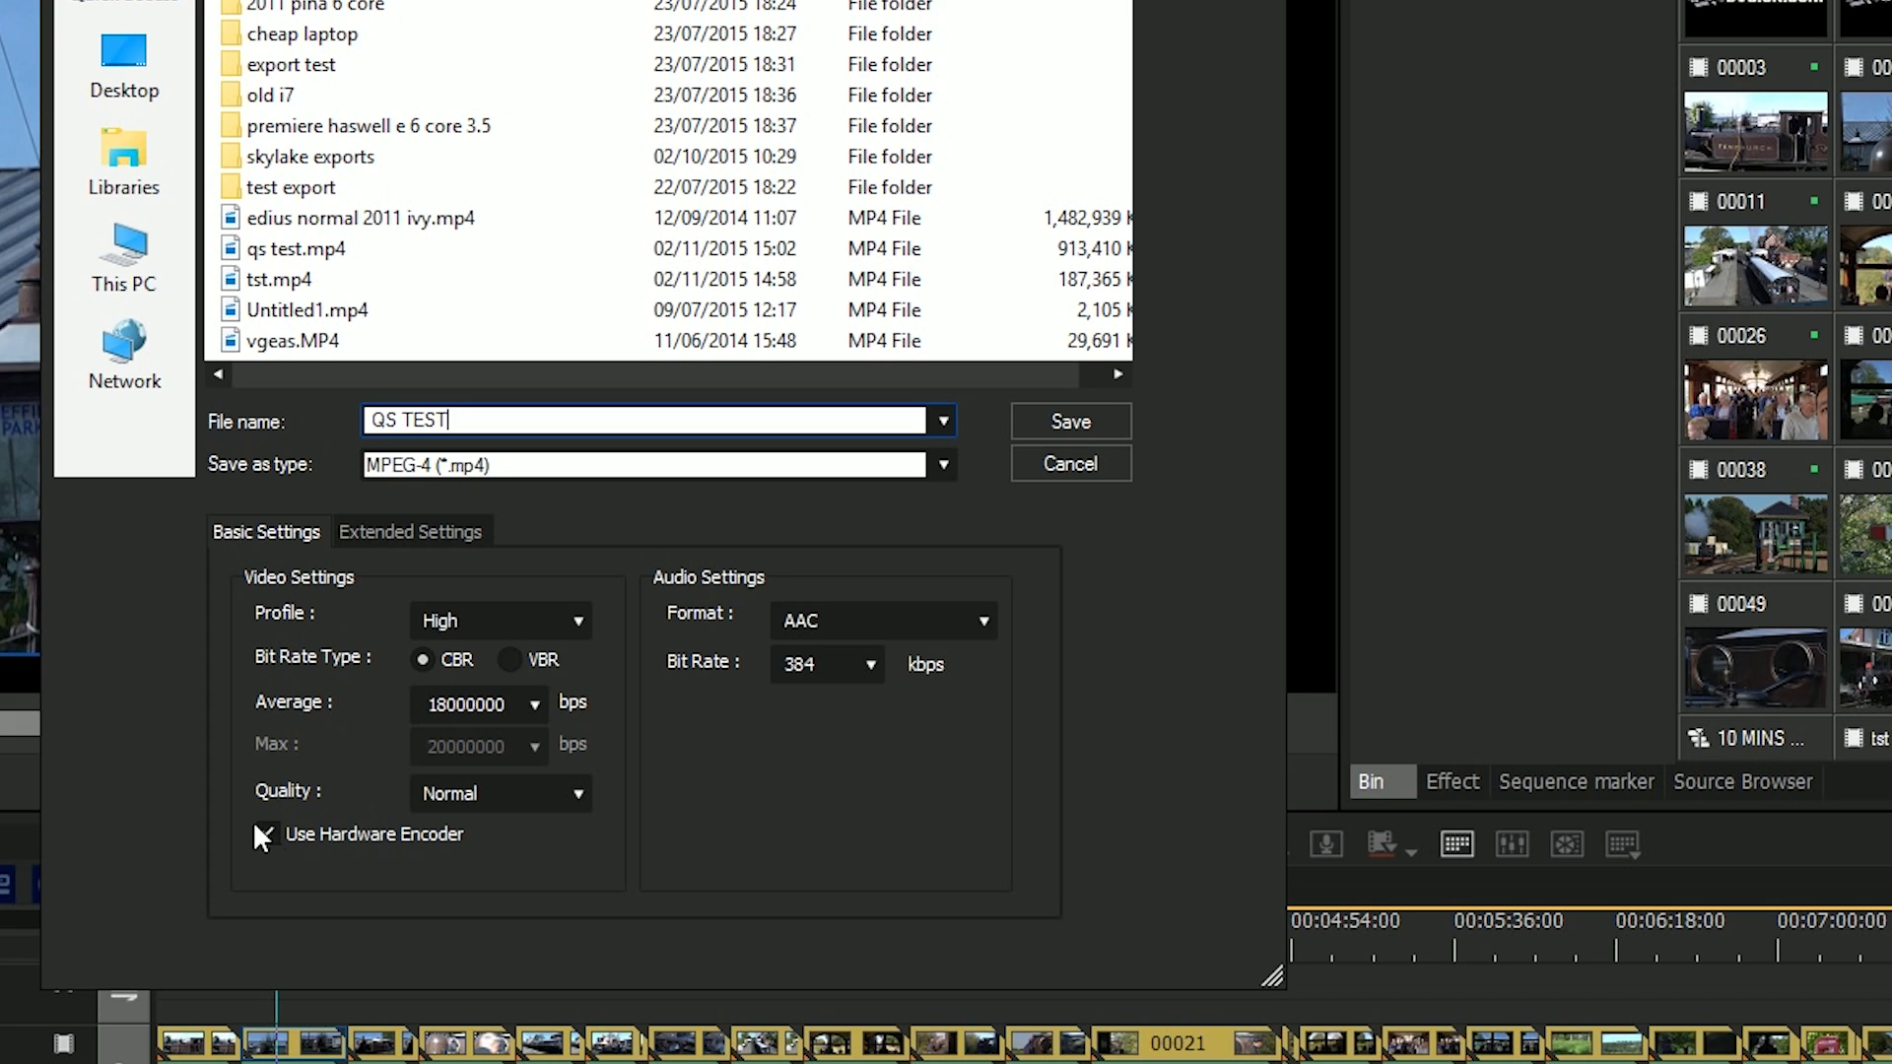
pyautogui.click(523, 665)
pyautogui.click(522, 749)
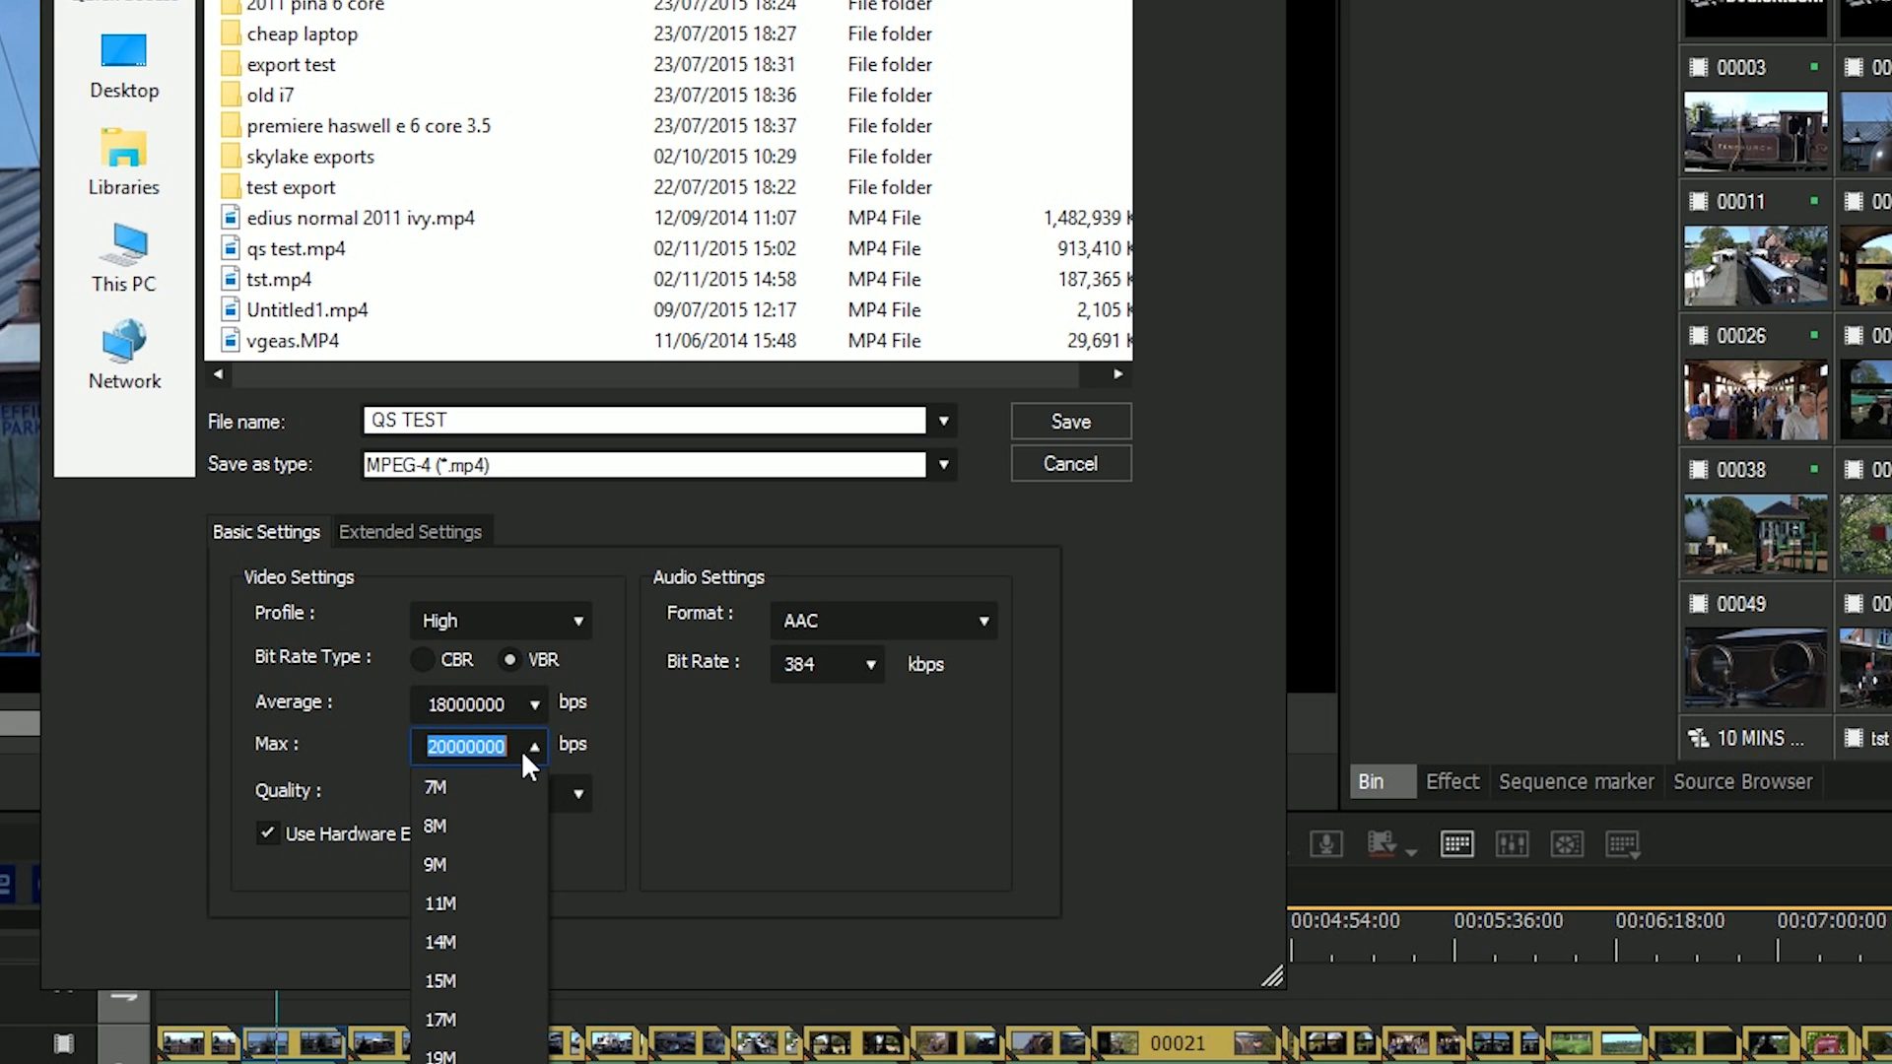
pyautogui.click(471, 941)
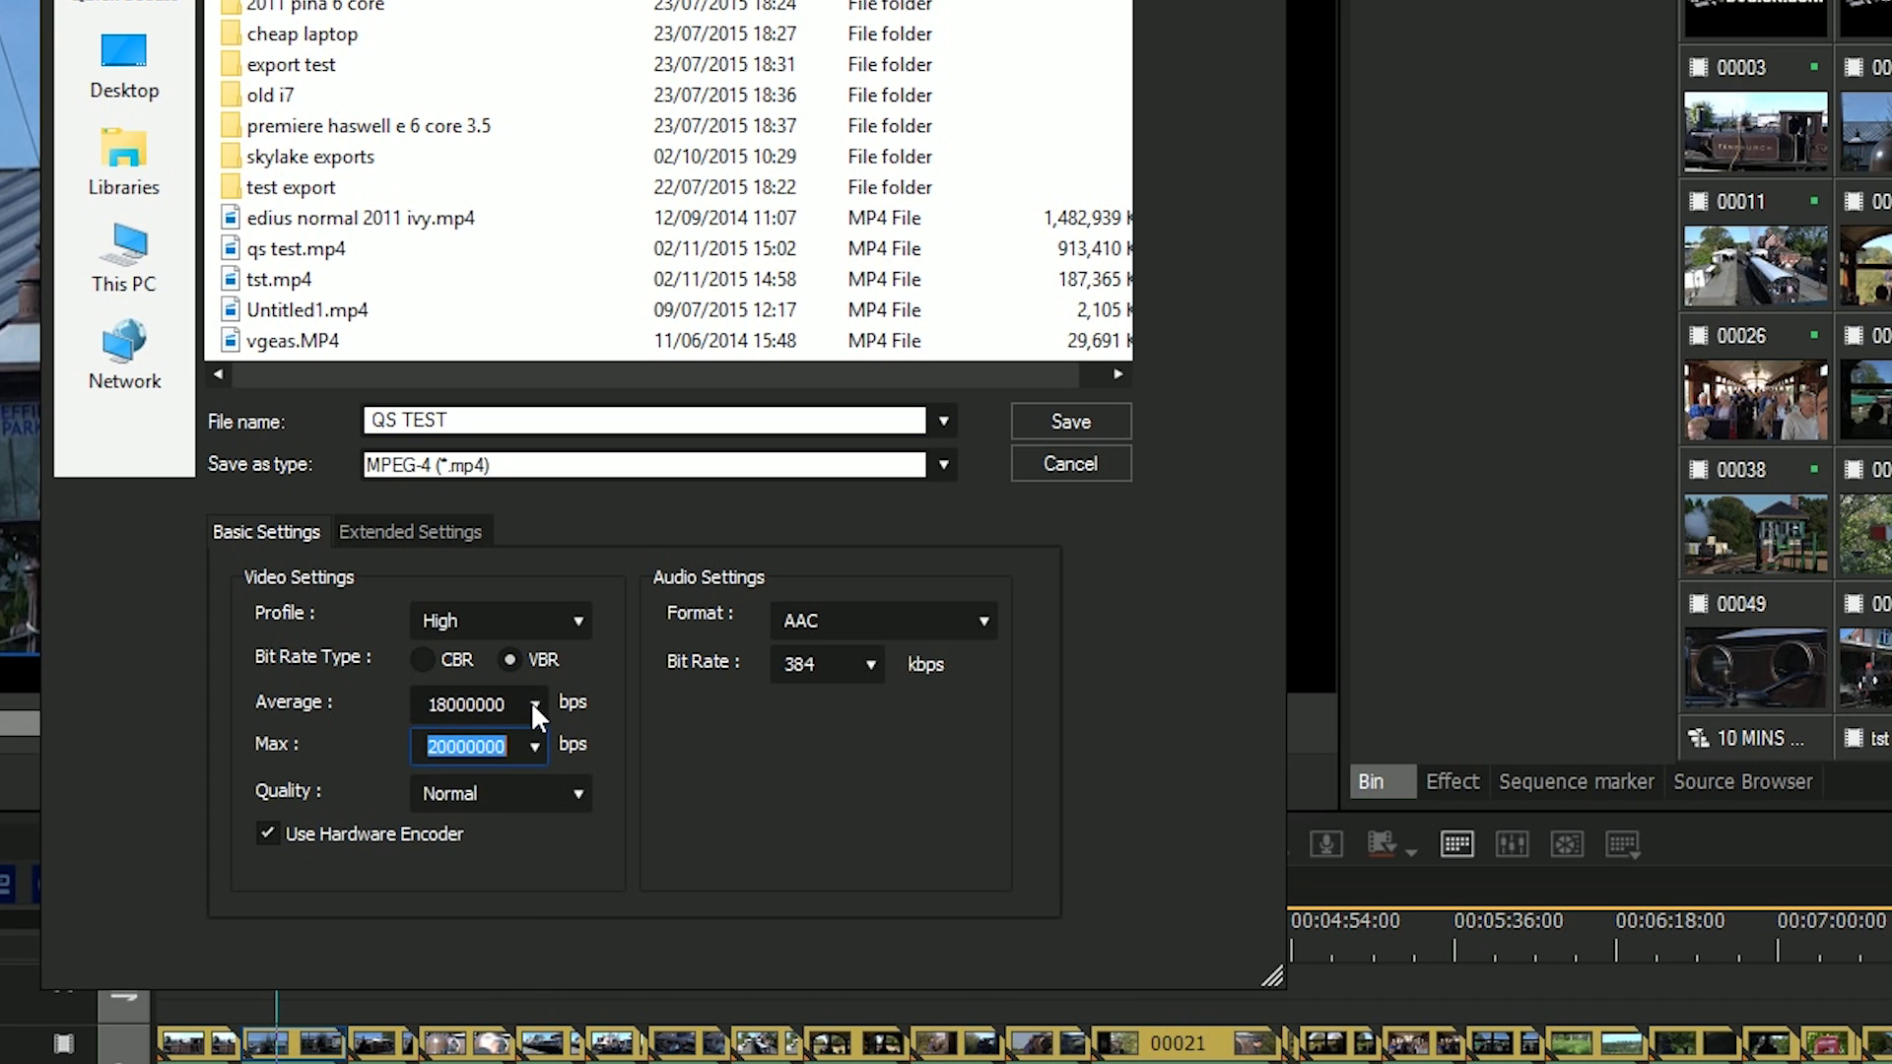
pyautogui.click(532, 703)
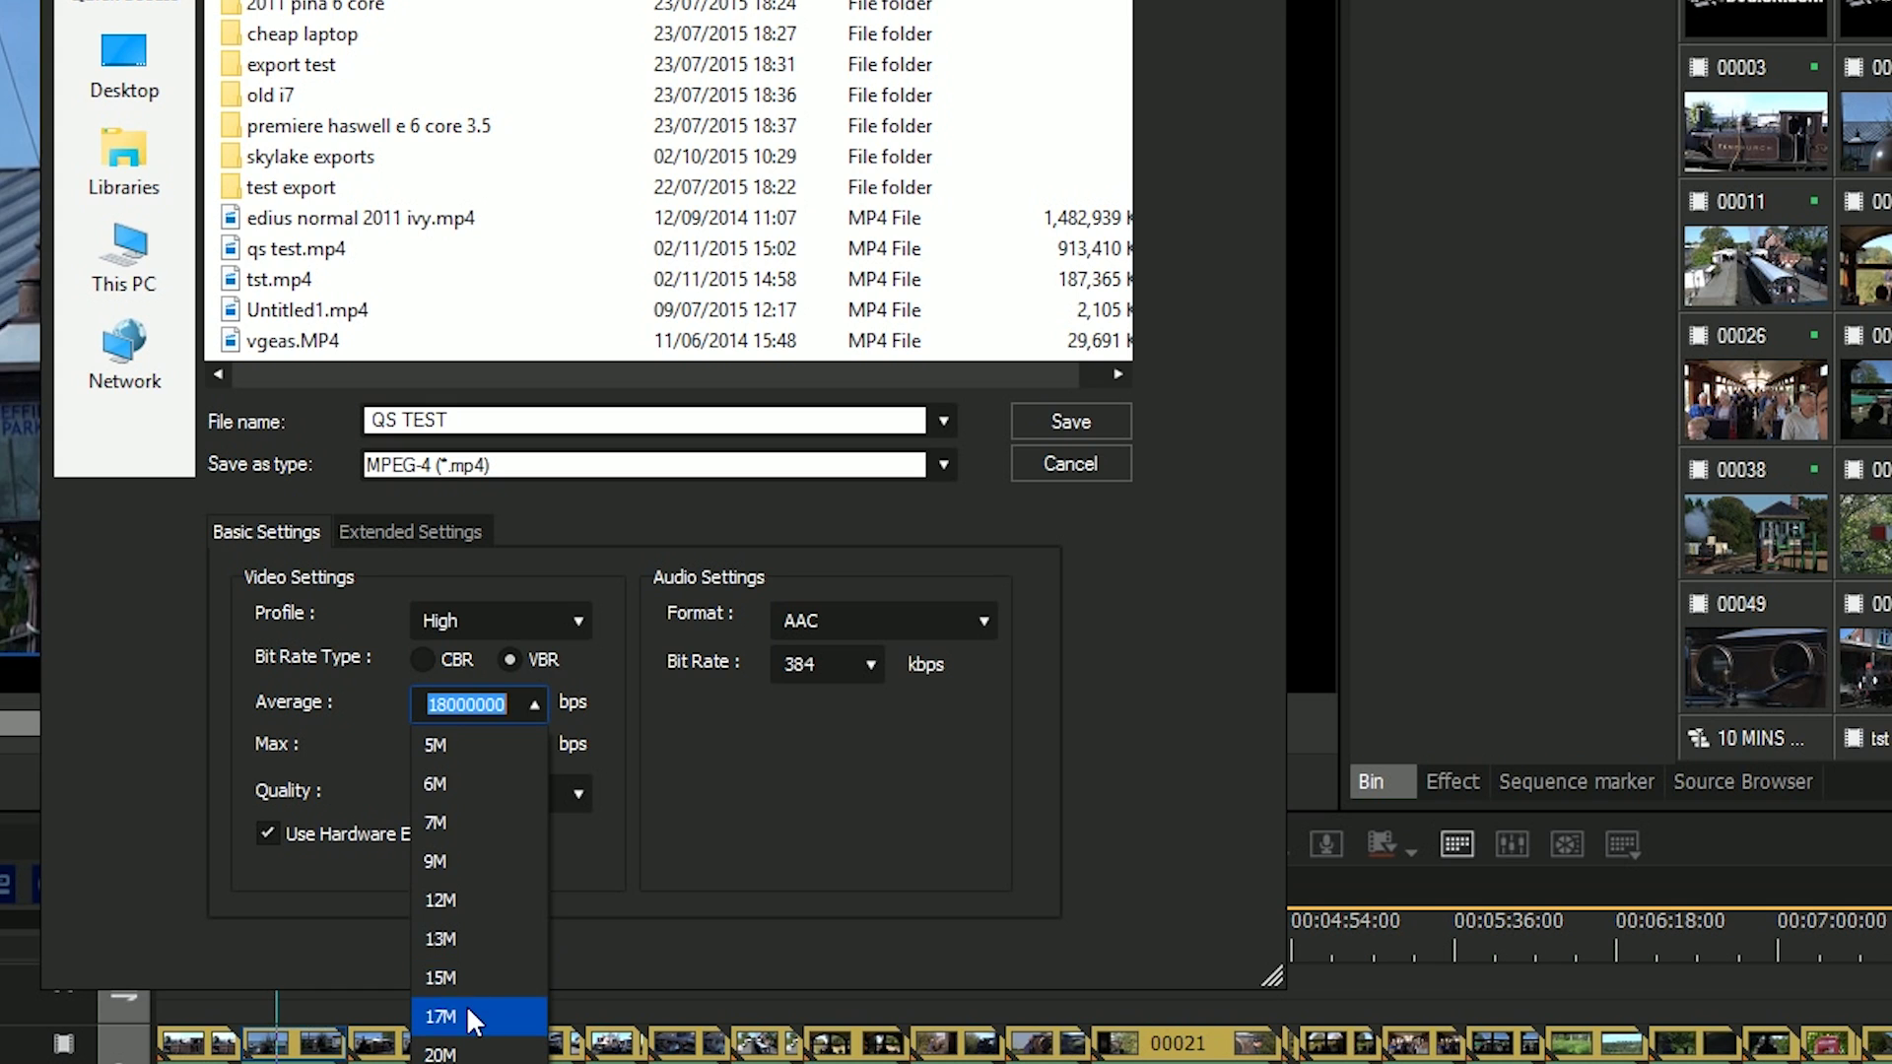
pyautogui.click(465, 1015)
pyautogui.click(1071, 421)
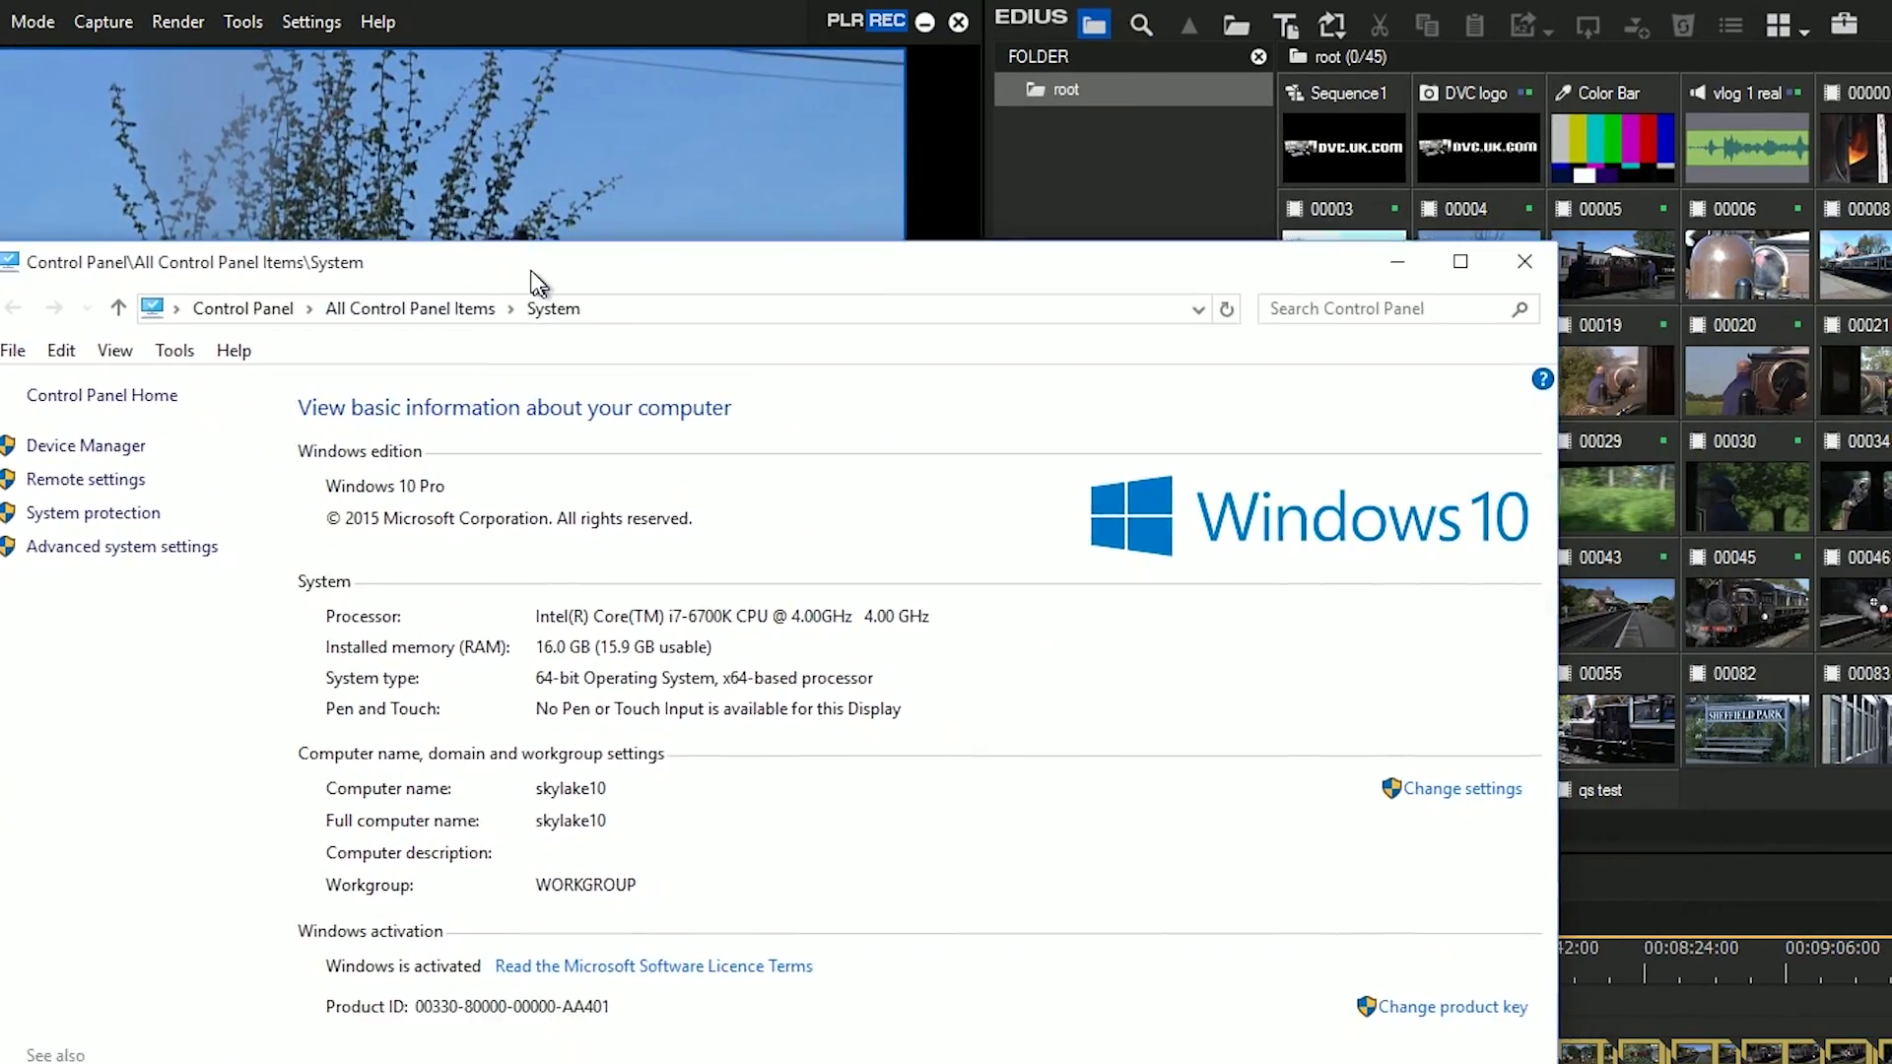
# - Move the System window (i7-6700K, 16 GB RAM) up and right beside the render progress
pyautogui.moveTo(531, 271); pyautogui.dragTo(1178, 303)
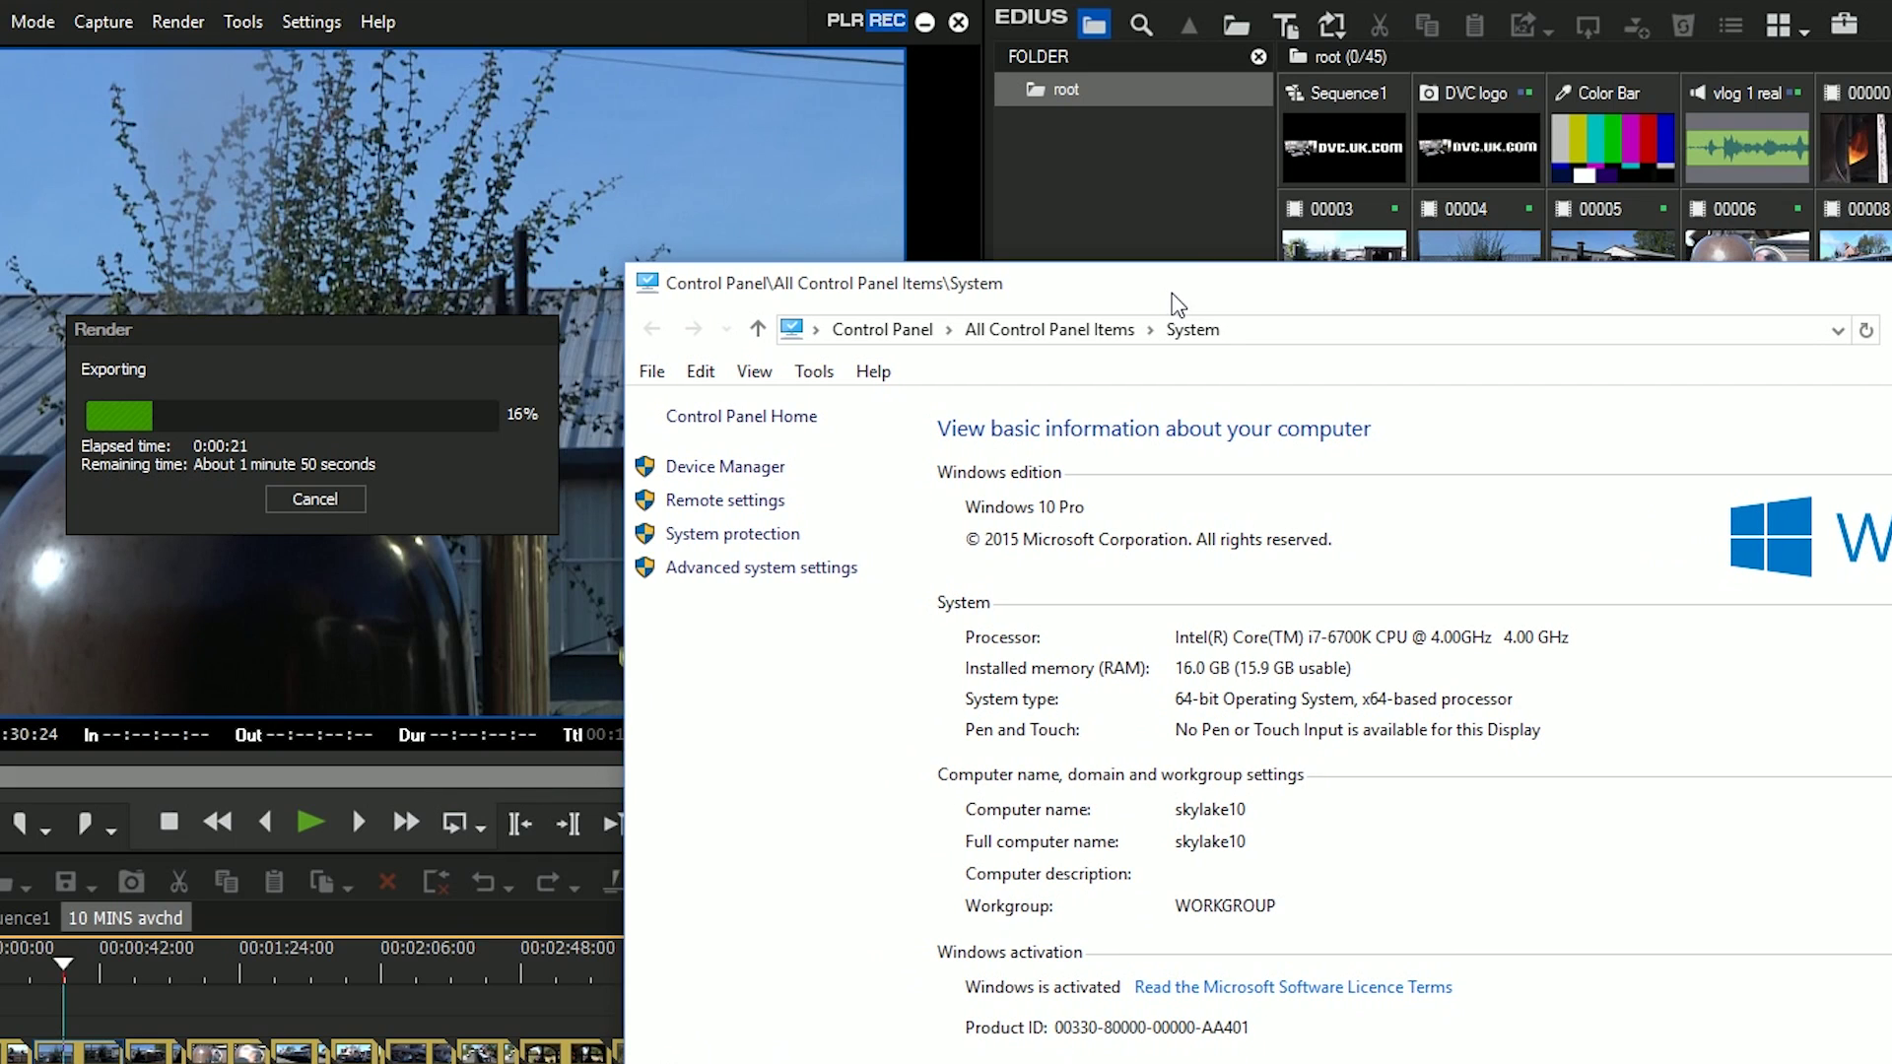